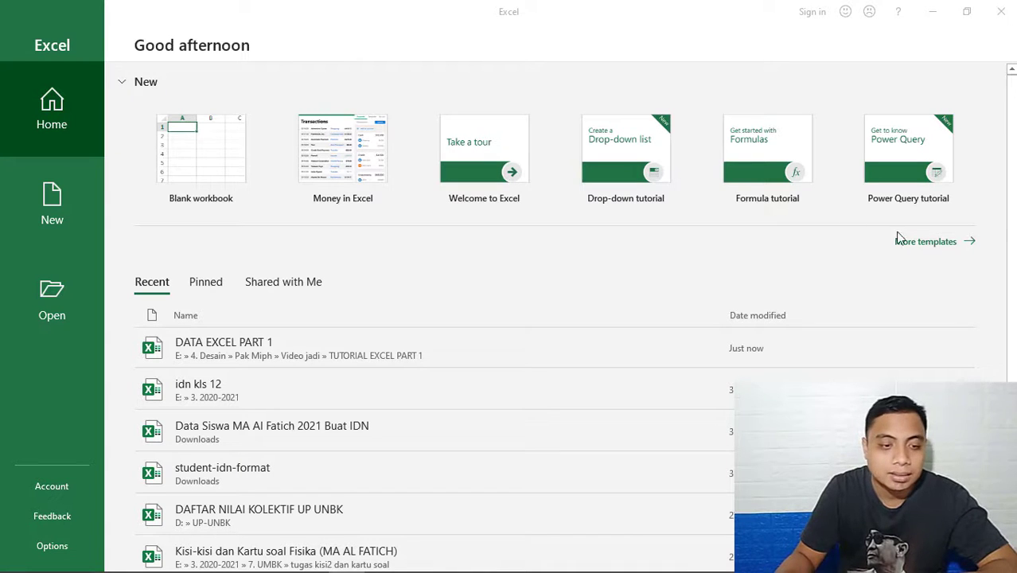
Browse the available workbook templates and create a new blank workbook.
{"action": "left_click", "coordinate": [41, 213]}
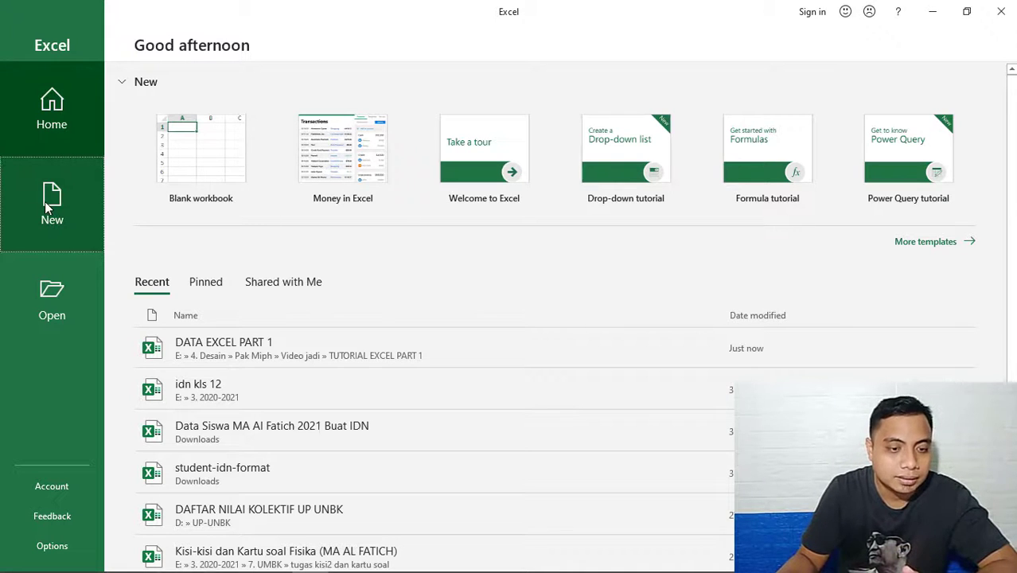
{"action": "left_click", "coordinate": [44, 202]}
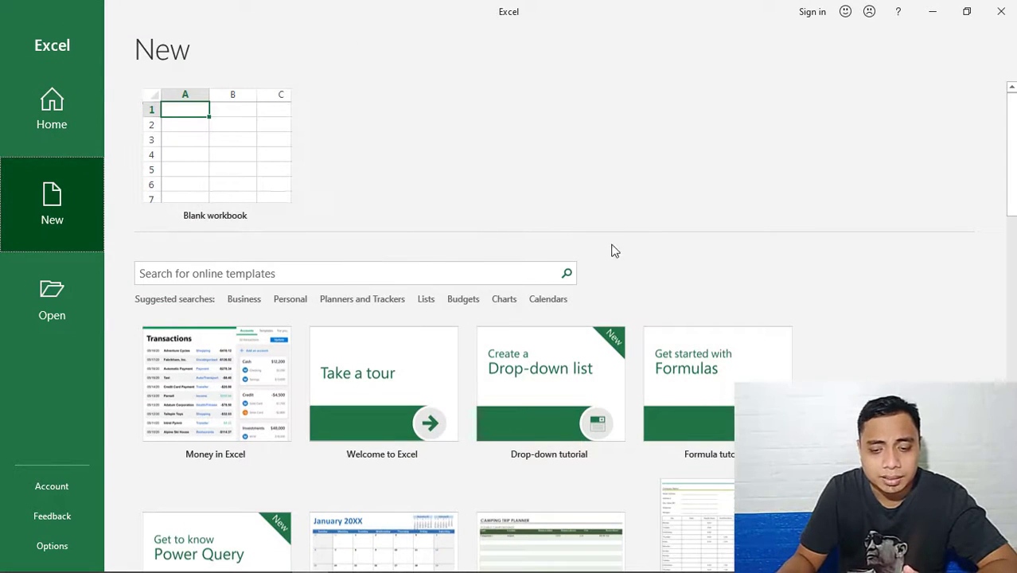
{"action": "scroll", "coordinate": [596, 270], "scroll_direction": "down", "scroll_amount": 1}
{"action": "scroll", "coordinate": [604, 284], "scroll_direction": "down", "scroll_amount": 1}
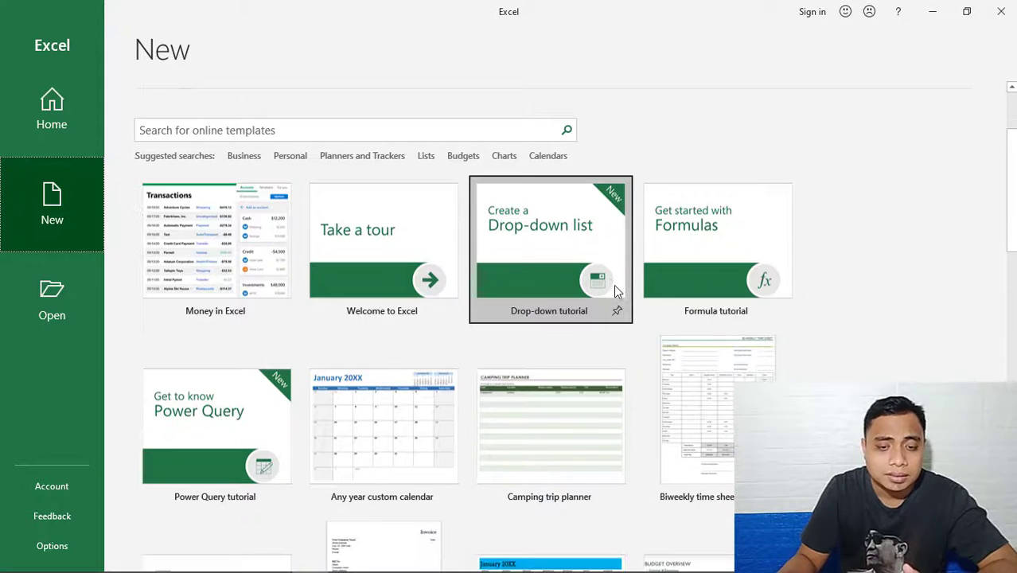
{"action": "scroll", "coordinate": [617, 288], "scroll_direction": "down", "scroll_amount": 1}
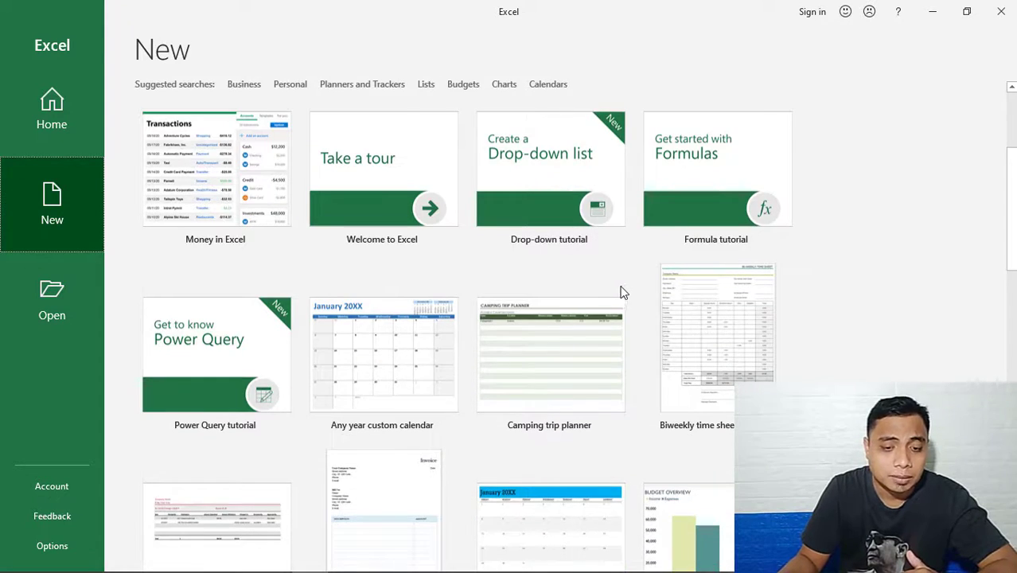
{"action": "scroll", "coordinate": [626, 287], "scroll_direction": "down", "scroll_amount": 1}
{"action": "scroll", "coordinate": [600, 307], "scroll_direction": "down", "scroll_amount": 1}
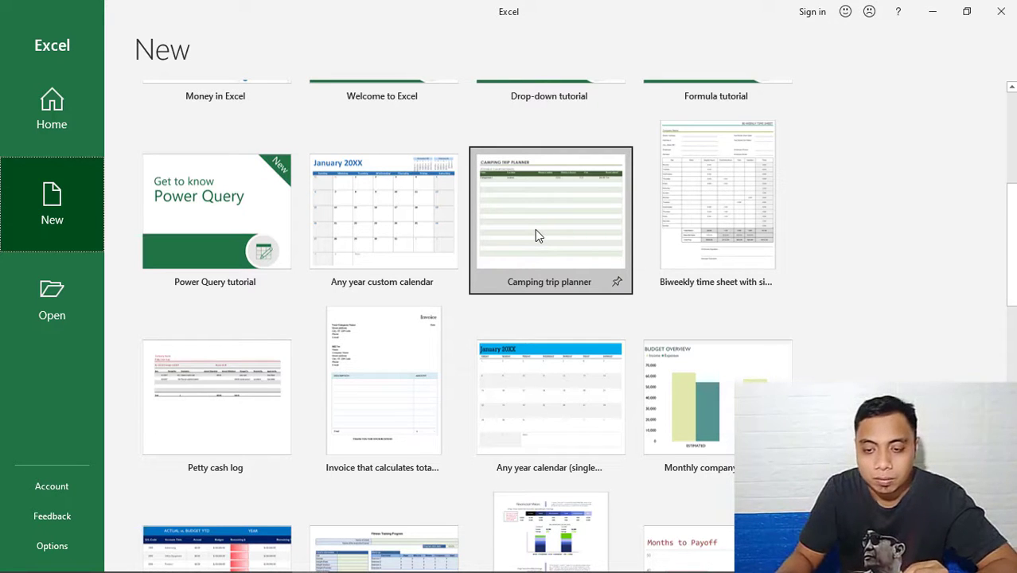
{"action": "scroll", "coordinate": [603, 243], "scroll_direction": "down", "scroll_amount": 1}
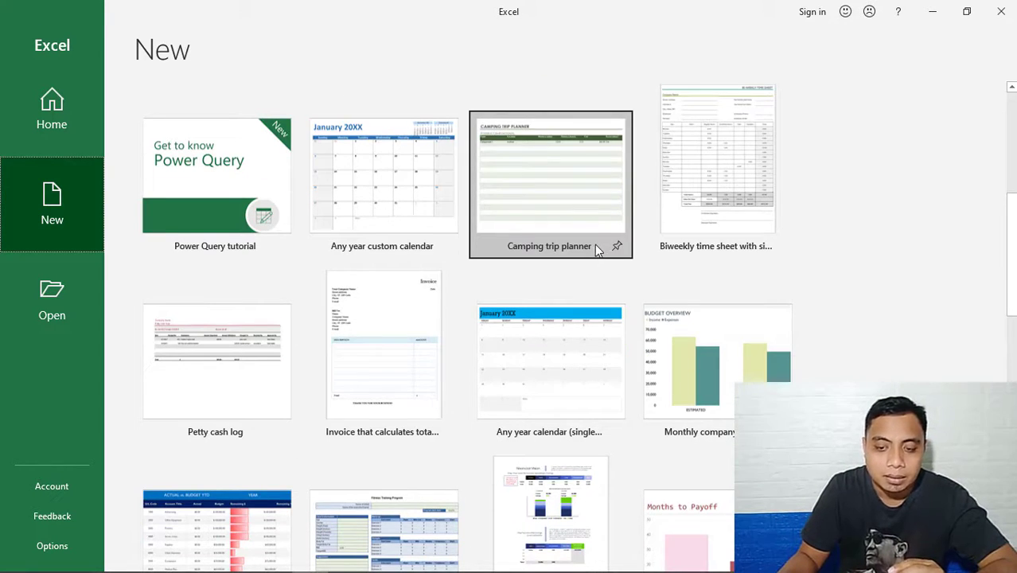
{"action": "scroll", "coordinate": [595, 251], "scroll_direction": "down", "scroll_amount": 1}
{"action": "scroll", "coordinate": [539, 233], "scroll_direction": "down", "scroll_amount": 1}
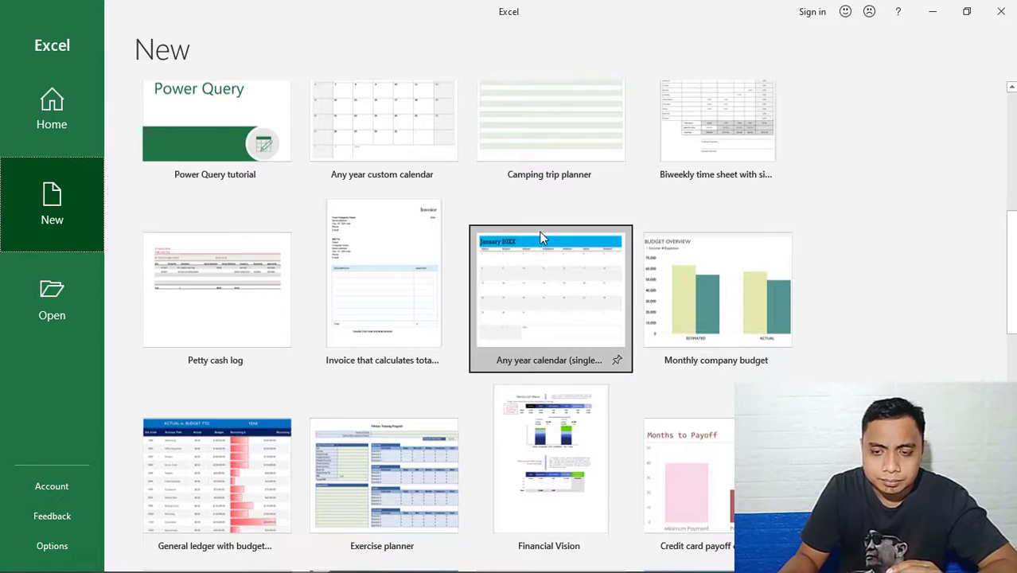
{"action": "scroll", "coordinate": [495, 294], "scroll_direction": "up", "scroll_amount": 12}
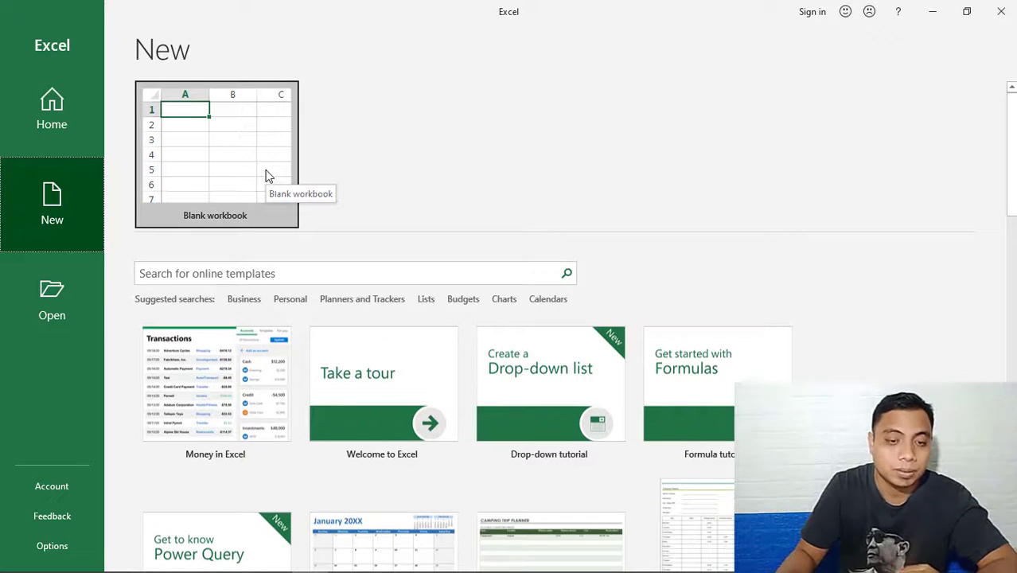
{"action": "left_click", "coordinate": [228, 156]}
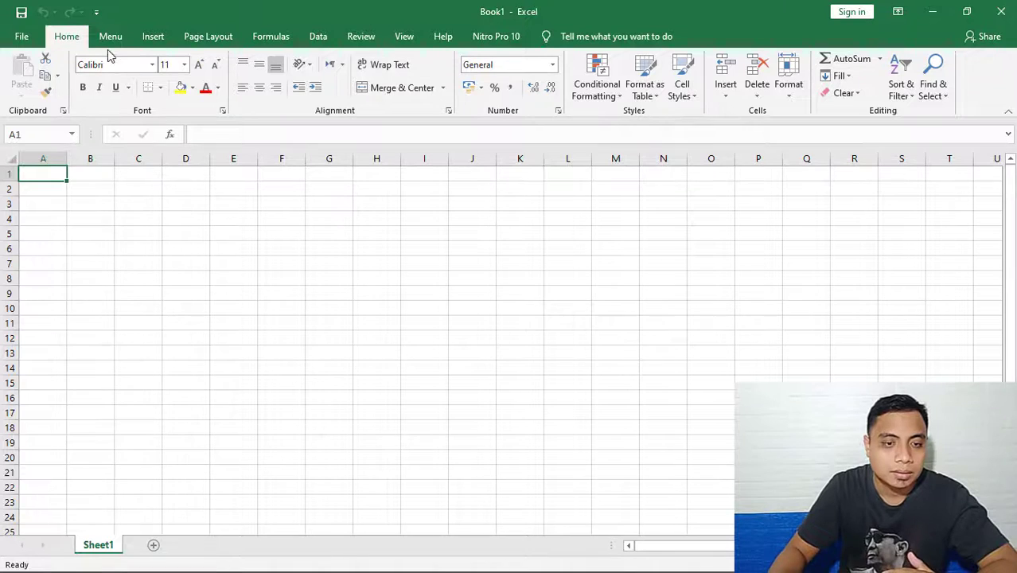
{"action": "left_click", "coordinate": [161, 40]}
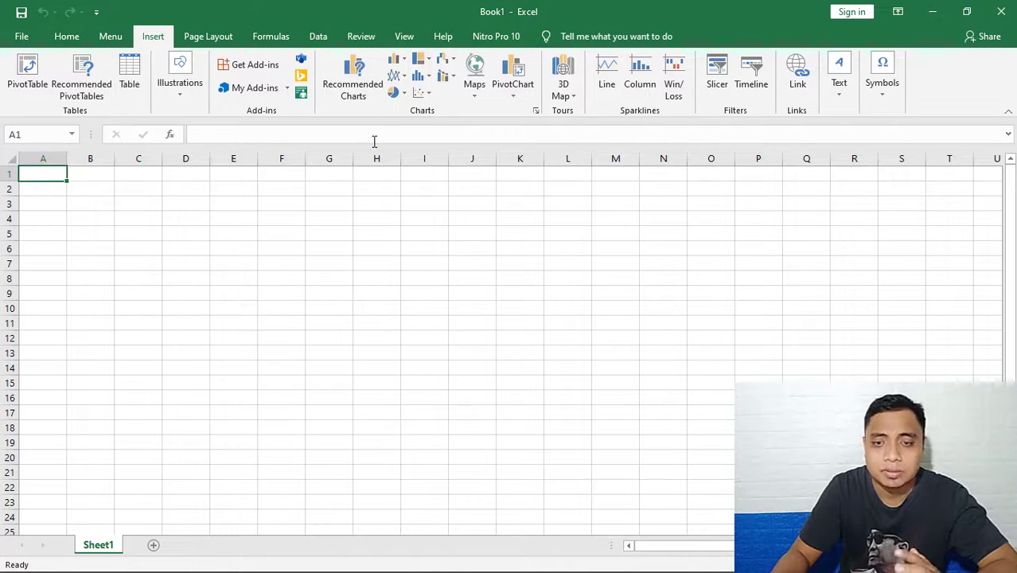
{"action": "left_click", "coordinate": [271, 36]}
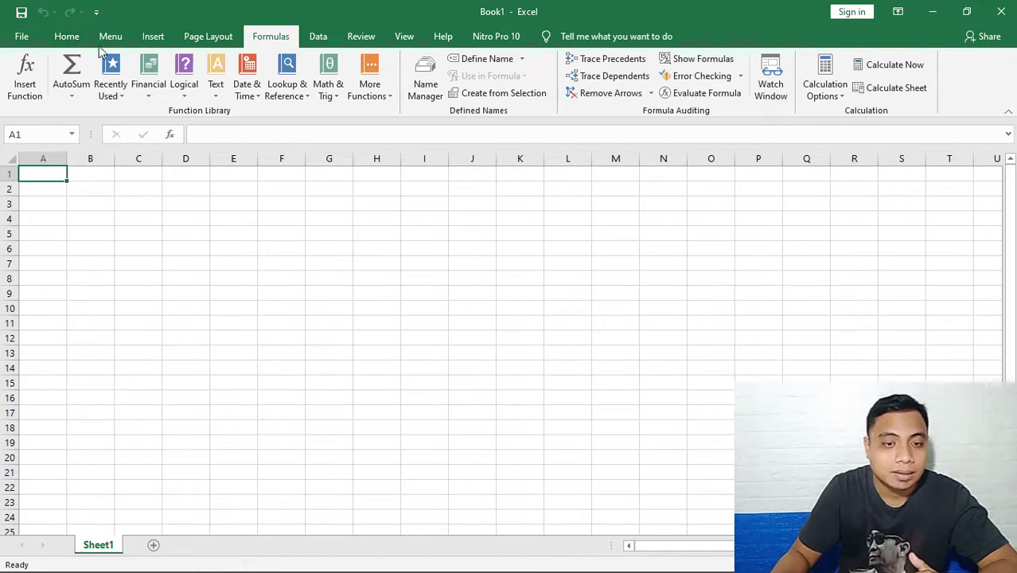
{"action": "left_click", "coordinate": [67, 38]}
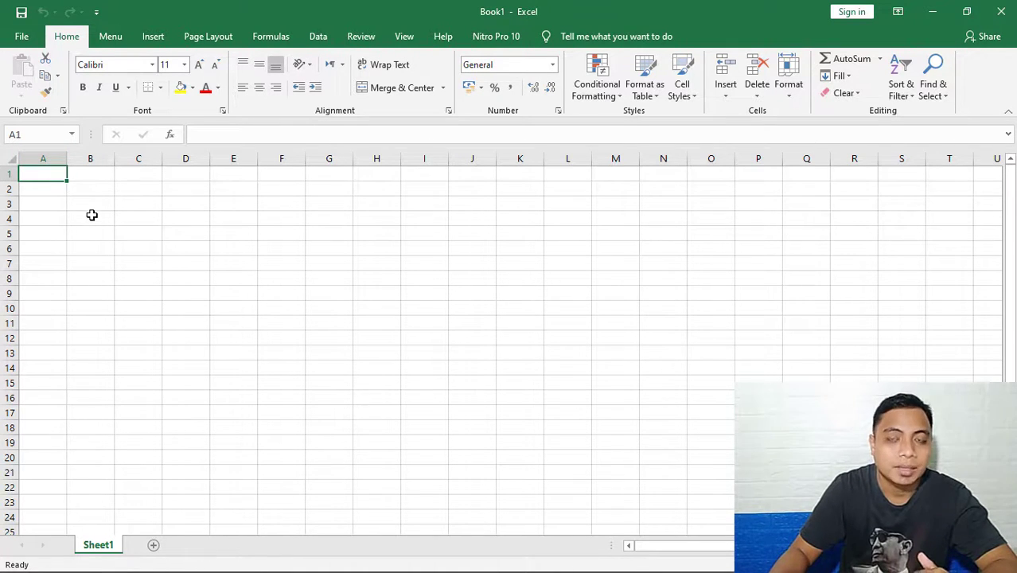
{"action": "left_click", "coordinate": [97, 173]}
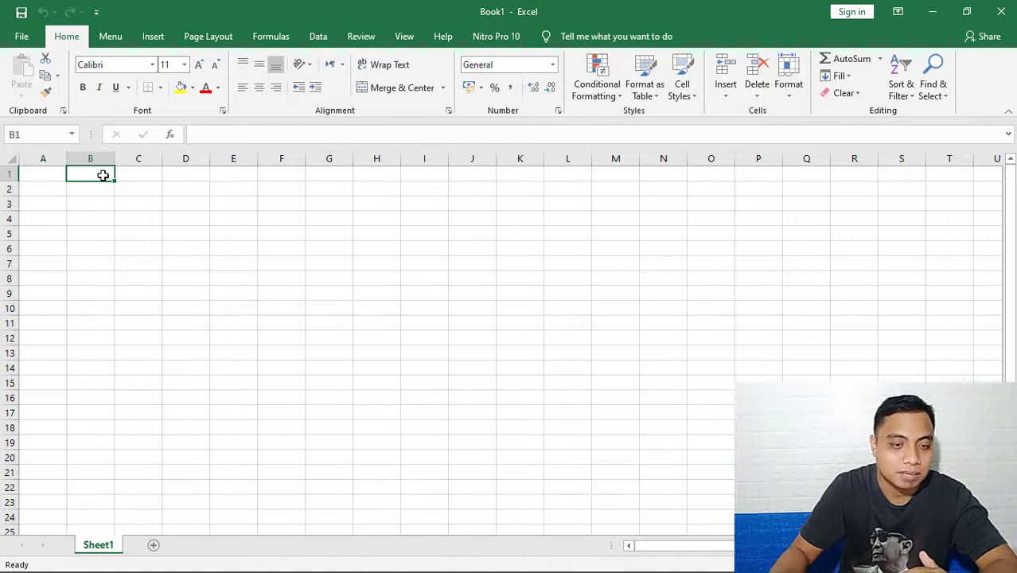
{"action": "left_click", "coordinate": [142, 188]}
{"action": "left_click", "coordinate": [188, 187]}
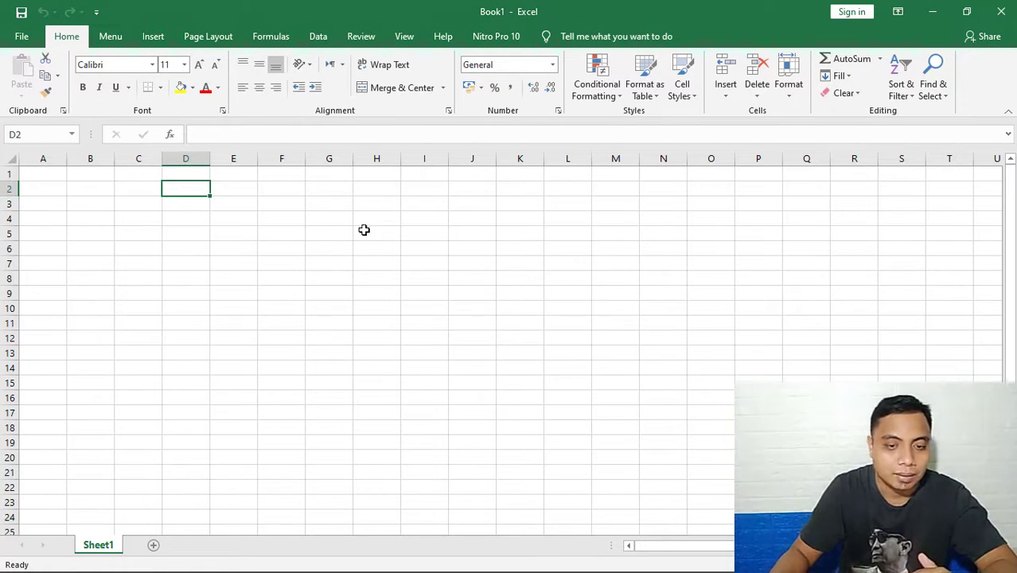
{"action": "left_click", "coordinate": [468, 182]}
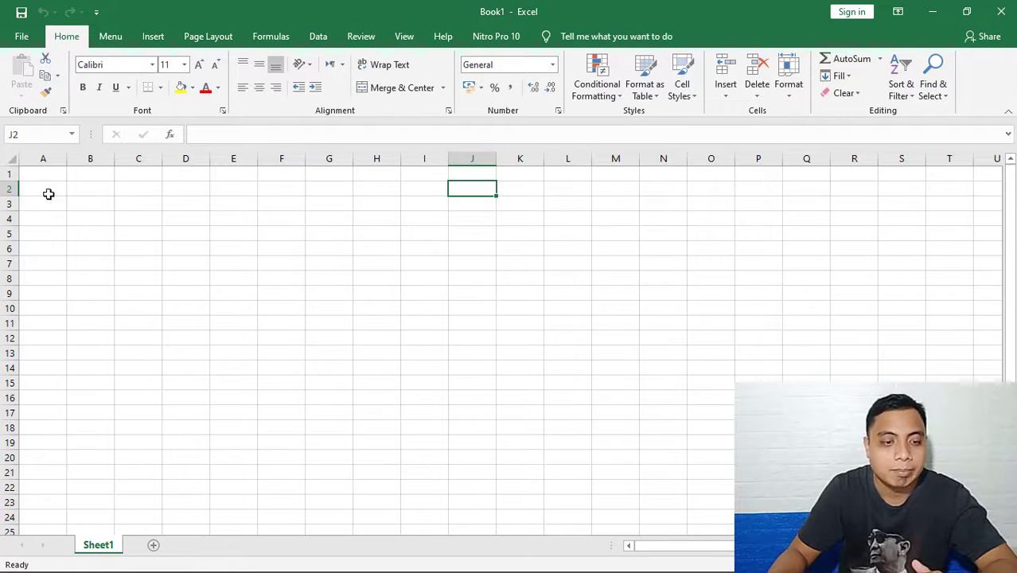
{"action": "left_click", "coordinate": [214, 306]}
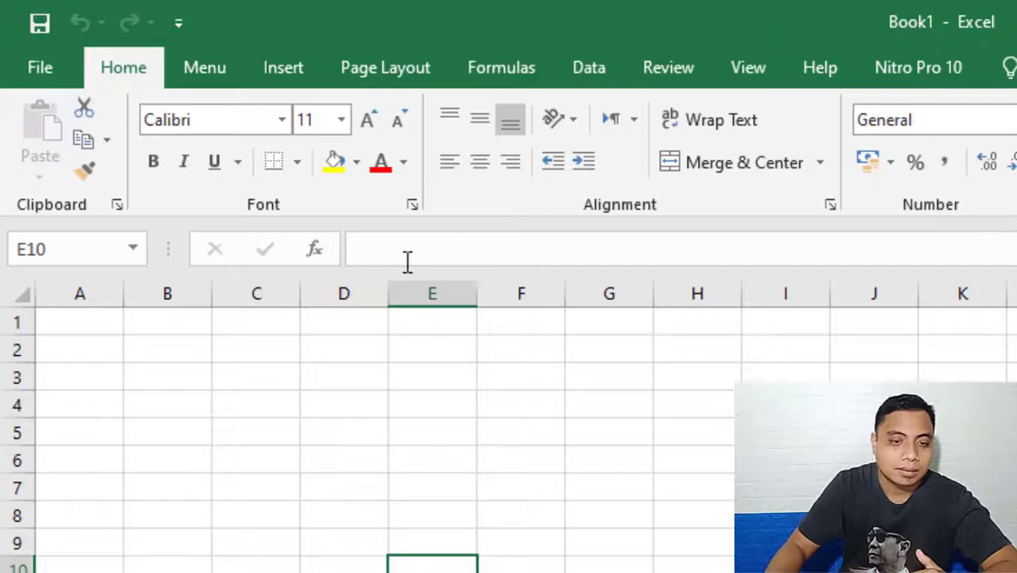
Enter the sample text JHBJSBVHJ in cell E2.
{"action": "left_click", "coordinate": [370, 249]}
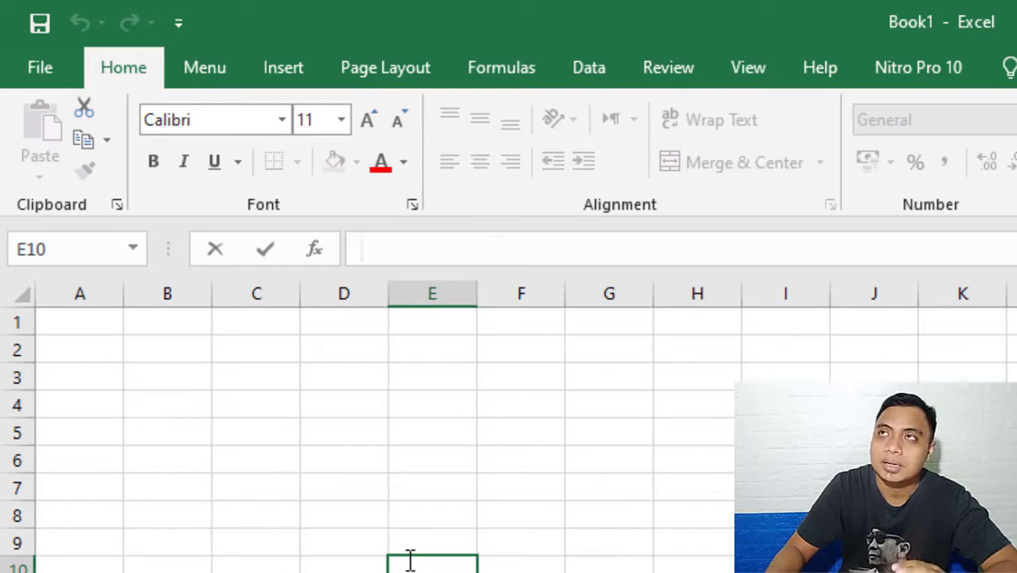
{"action": "left_click", "coordinate": [430, 359]}
{"action": "type", "text": "JHBJSBVHJ"}
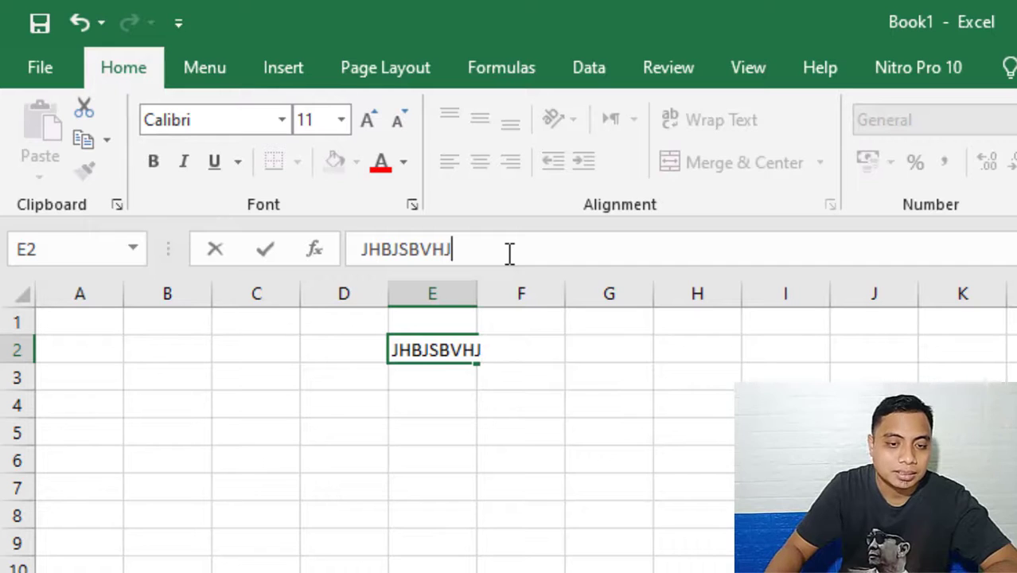
{"action": "left_click", "coordinate": [483, 506]}
Delete the sample text from cell E2, leaving the cell empty.
{"action": "double_click", "coordinate": [430, 351]}
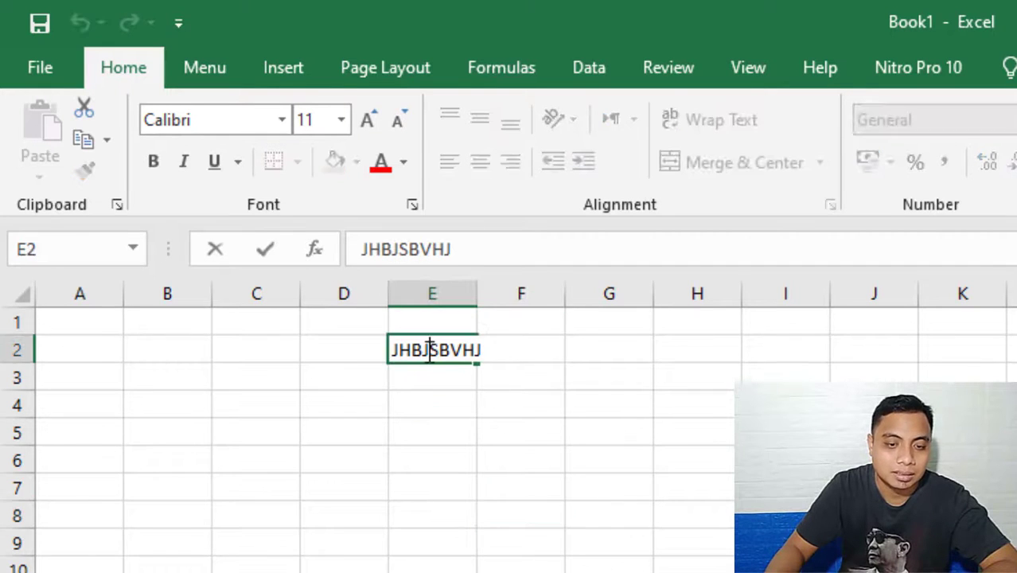
{"action": "left_click", "coordinate": [489, 251]}
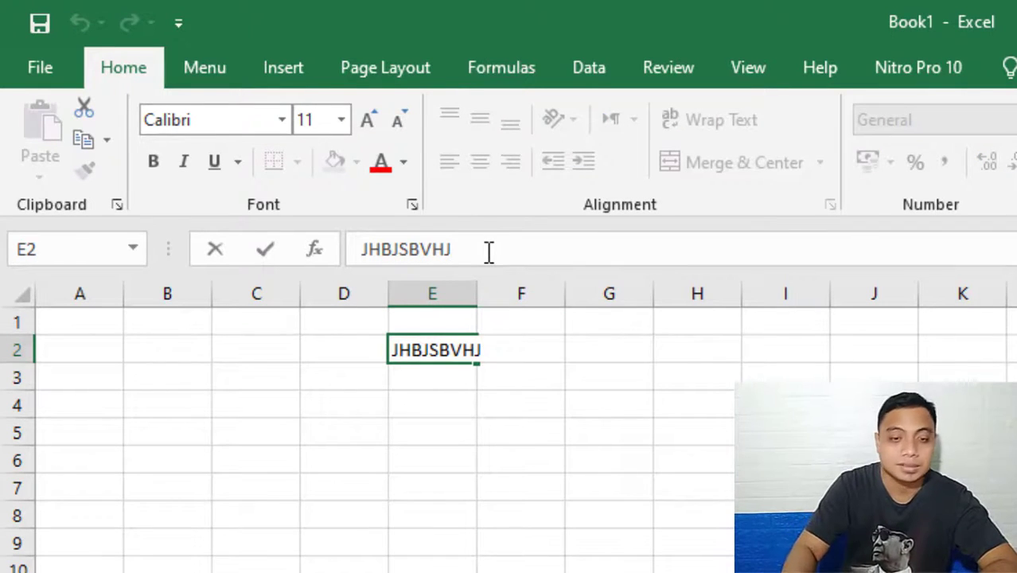
{"action": "key", "text": "BackSpace"}
{"action": "key", "text": "BackSpace"}
{"action": "key", "text": "BackSpace"}
{"action": "key", "text": "BackSpace"}
{"action": "key", "text": "BackSpace"}
{"action": "key", "text": "BackSpace"}
{"action": "key", "text": "BackSpace"}
{"action": "key", "text": "BackSpace"}
{"action": "key", "text": "BackSpace"}
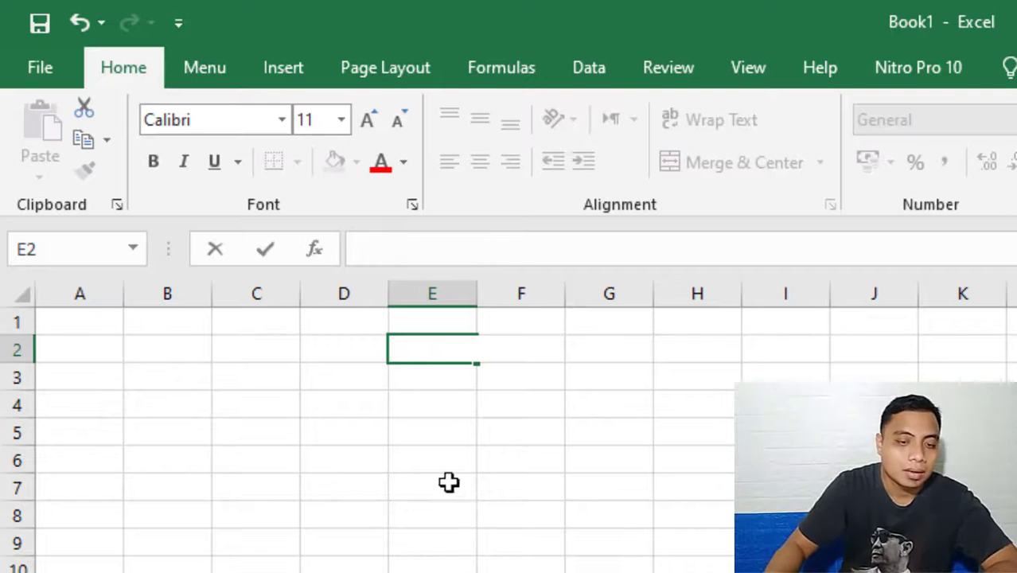
{"action": "left_click", "coordinate": [481, 563]}
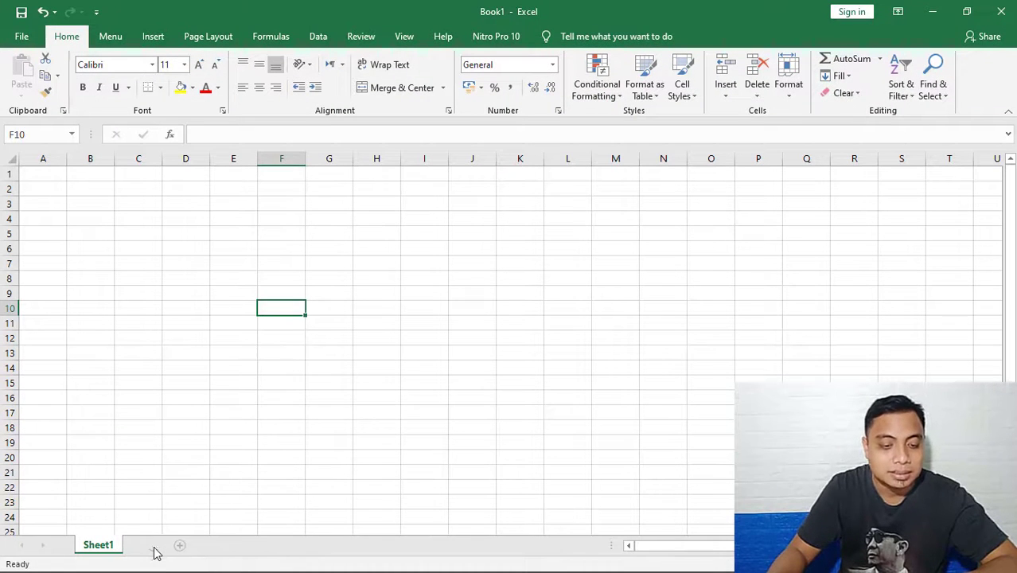
Add three new worksheets after Sheet1 and go through all four sheets in turn.
{"action": "left_click", "coordinate": [180, 545]}
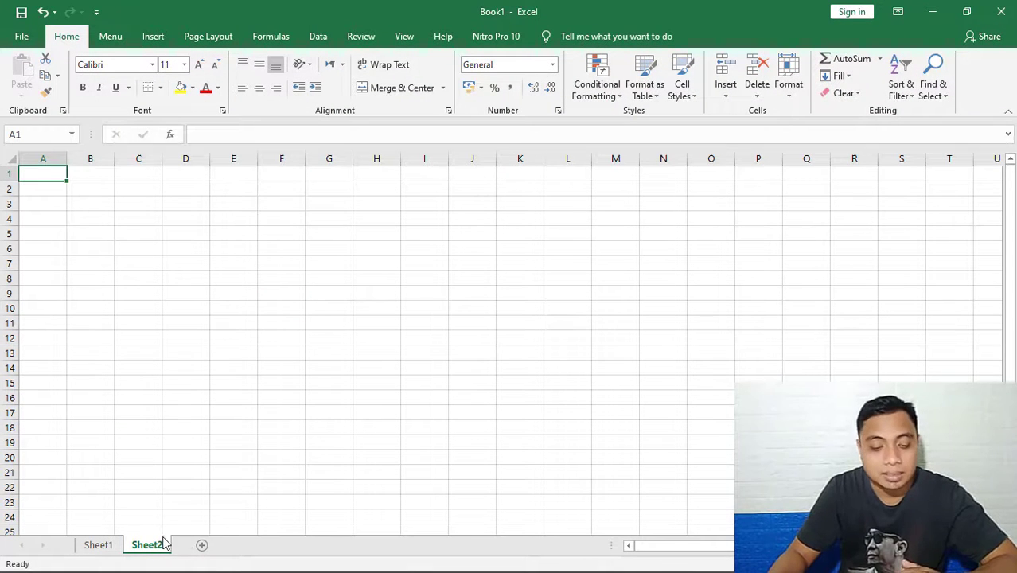
{"action": "left_click", "coordinate": [203, 546]}
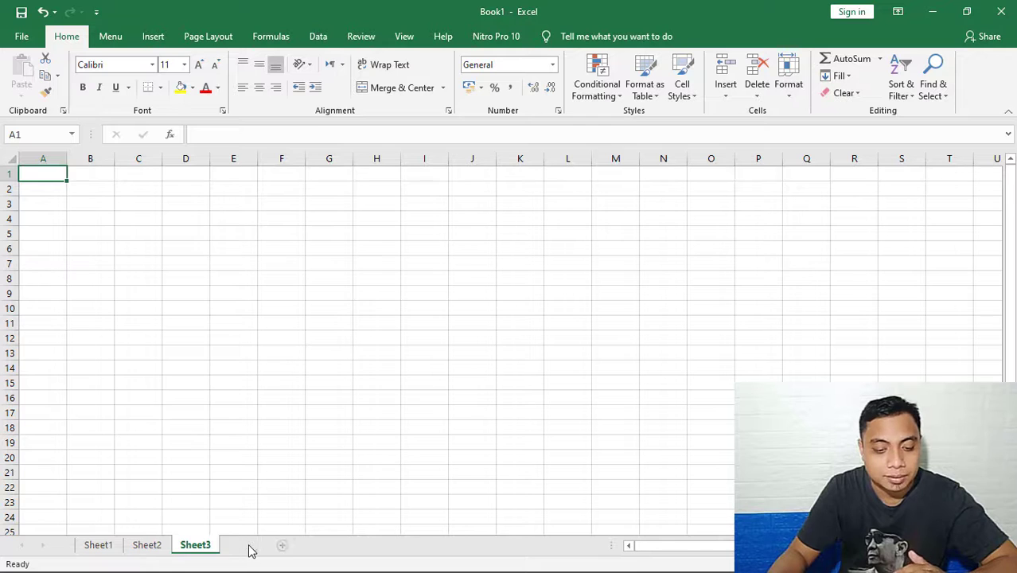
{"action": "left_click", "coordinate": [281, 545]}
{"action": "left_click", "coordinate": [96, 549]}
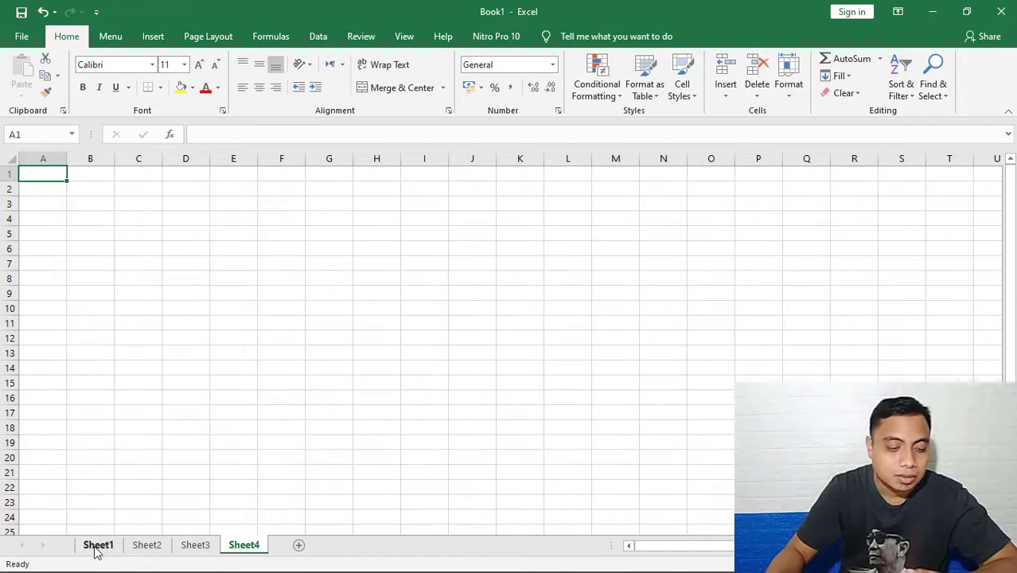
{"action": "left_click", "coordinate": [158, 548]}
{"action": "left_click", "coordinate": [205, 547]}
{"action": "left_click", "coordinate": [251, 544]}
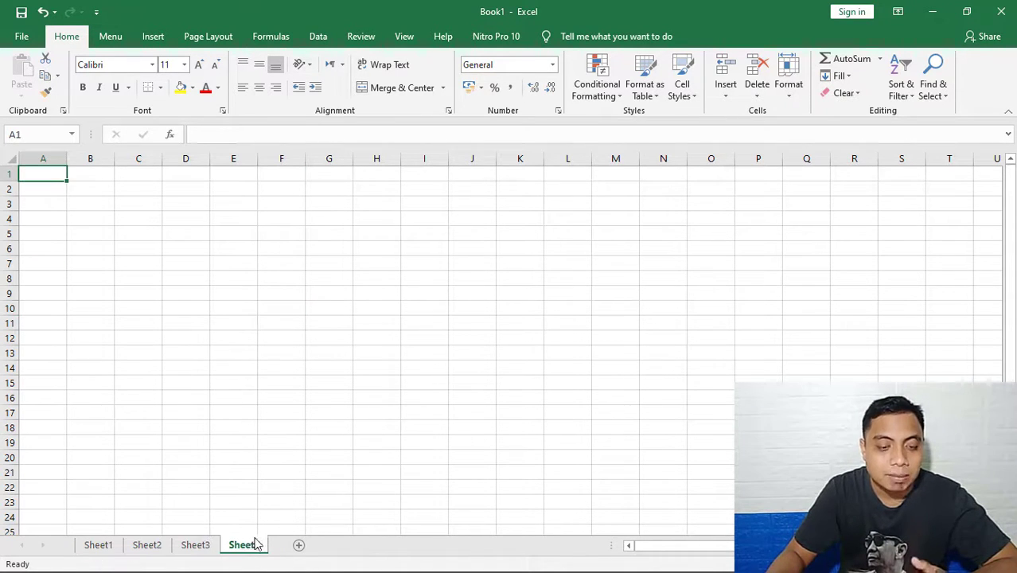
Rename the worksheet Sheet1 as KELAS X.
{"action": "left_click", "coordinate": [104, 545]}
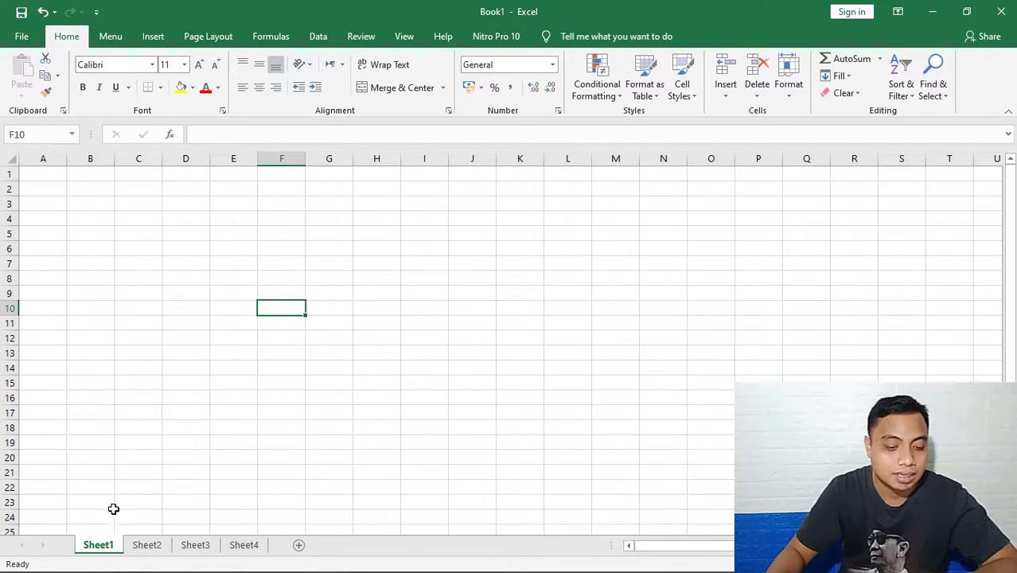
{"action": "right_click", "coordinate": [98, 549]}
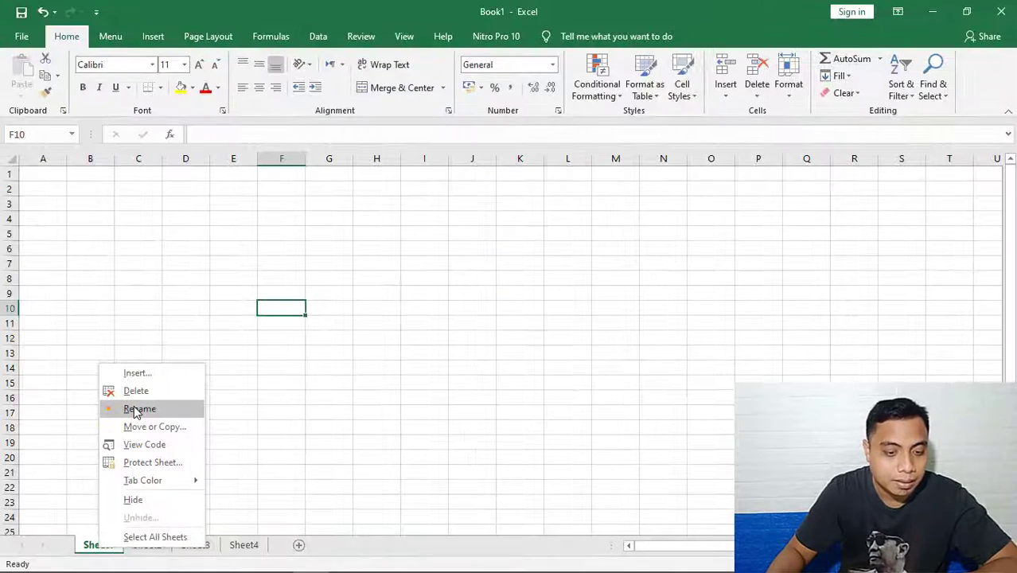
{"action": "left_click", "coordinate": [133, 409]}
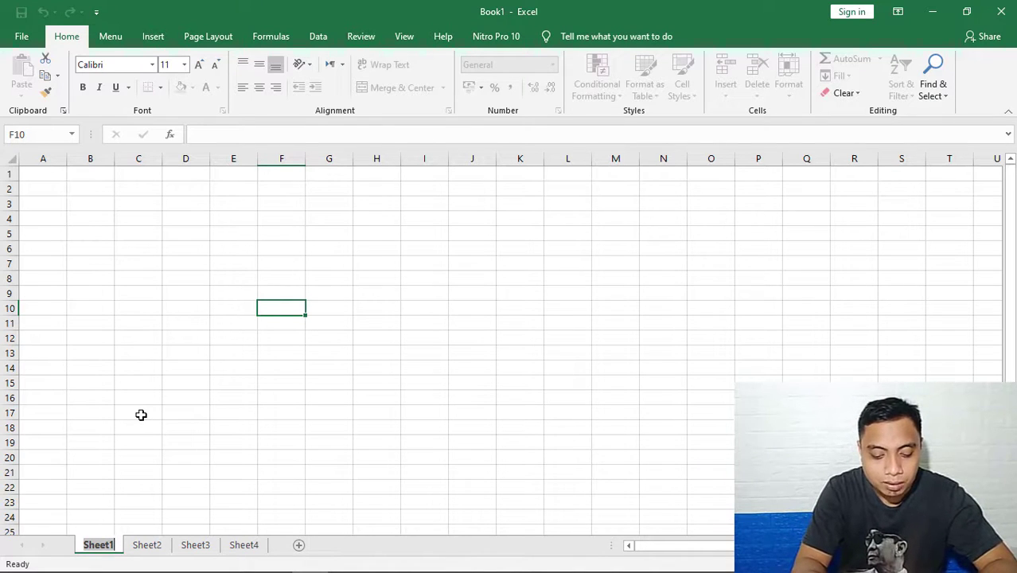
{"action": "type", "text": "KELAS X"}
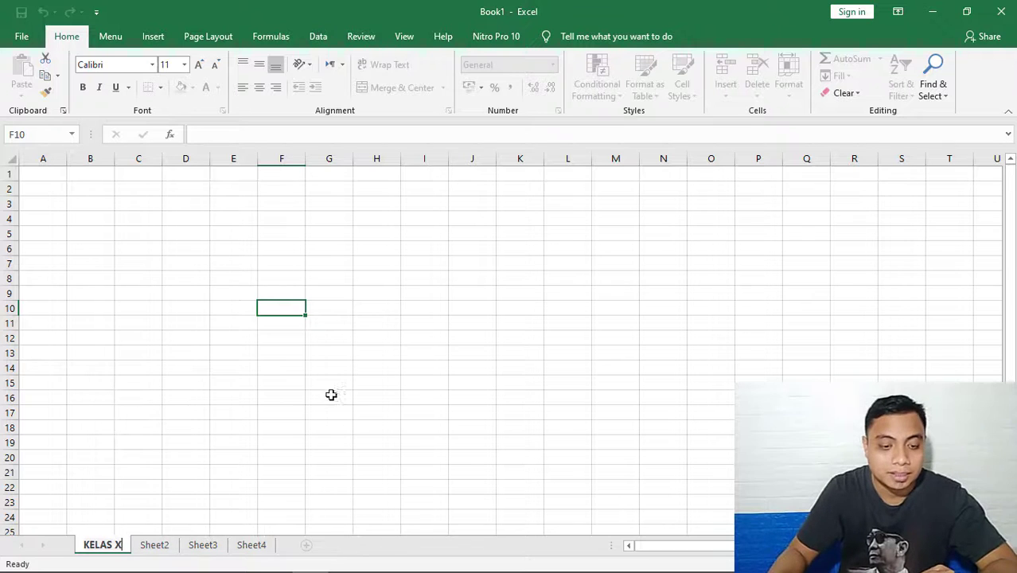
{"action": "left_click", "coordinate": [272, 437]}
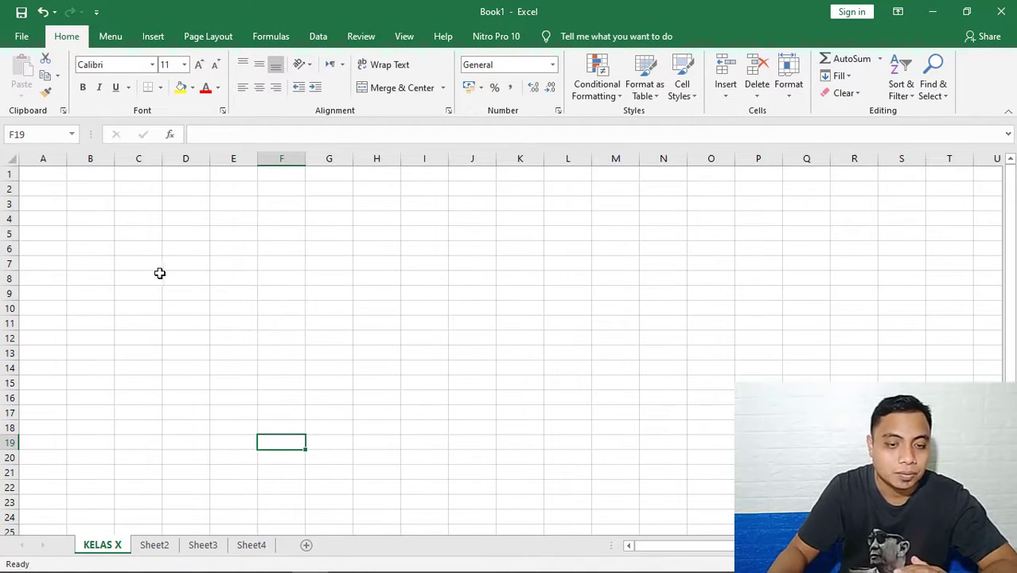
Enter the title DAFTAR NILAI SISWA in cell A1 and TAHUN PELAJARAN 2020-2021 in cell A2.
{"action": "left_click", "coordinate": [51, 174]}
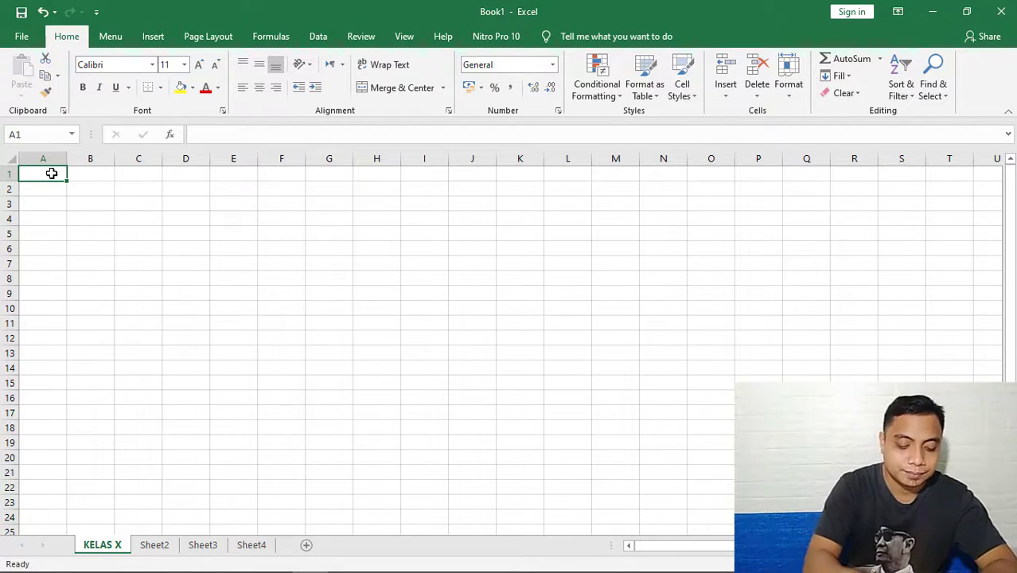
{"action": "type", "text": "DAFTAR NILAI SISWA"}
{"action": "key", "text": "Return"}
{"action": "type", "text": "TAHUN PELAJARAN "}
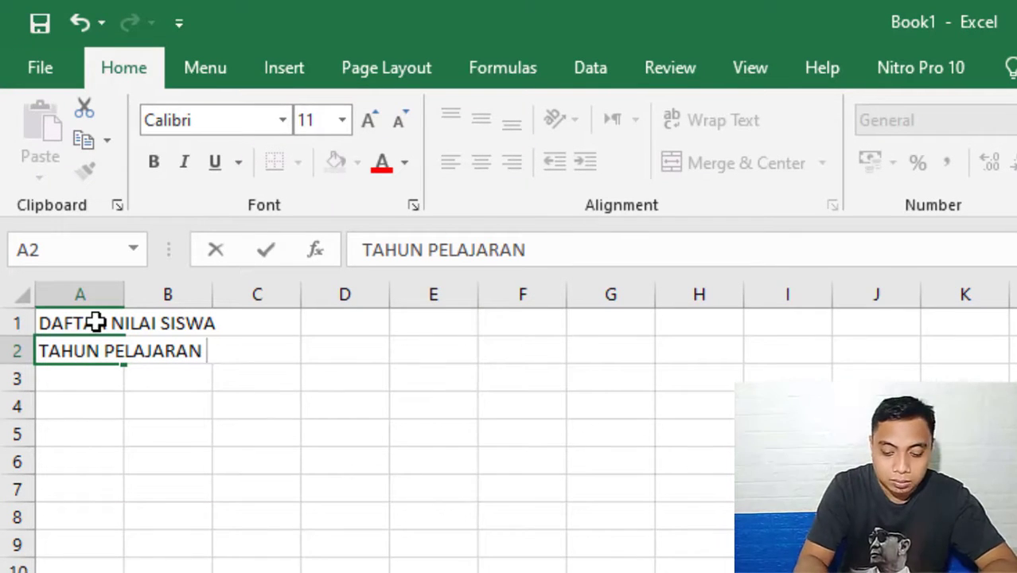
{"action": "type", "text": "2020-"}
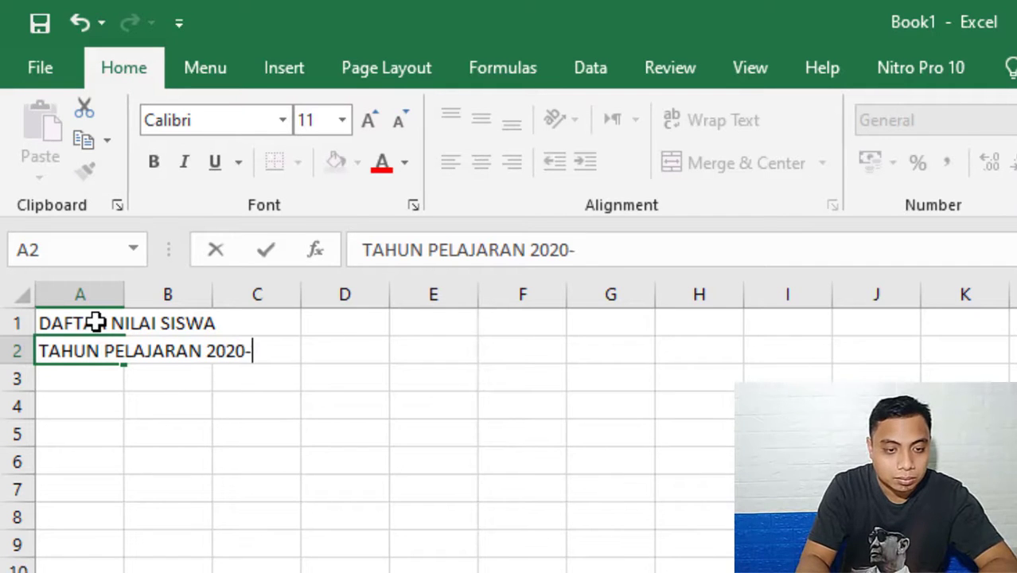
{"action": "type", "text": "2021"}
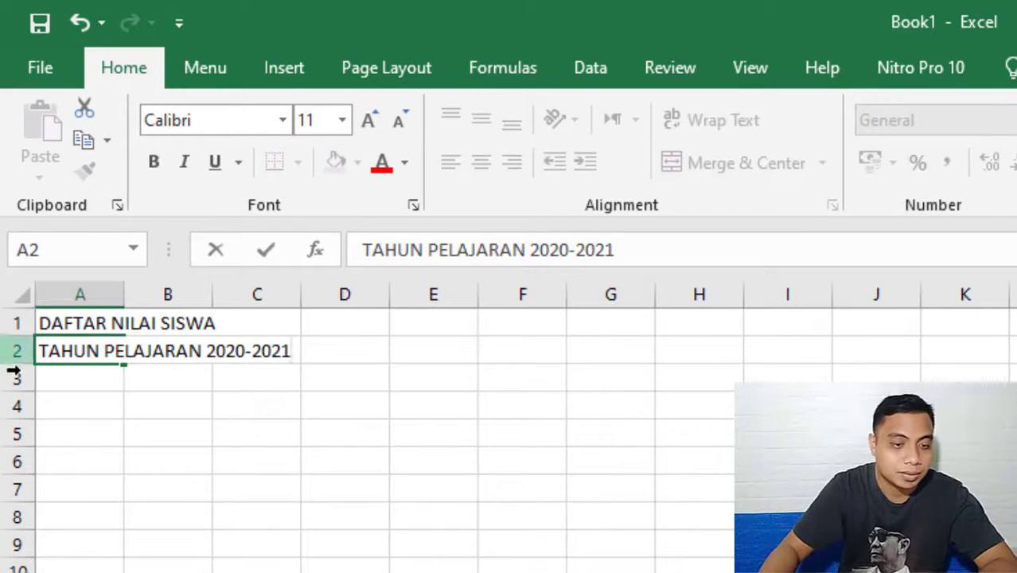
Enter the table headings NO, NAMA SISWA and JENIS KELAMIN in cells A4, B4 and C4.
{"action": "left_click", "coordinate": [68, 378]}
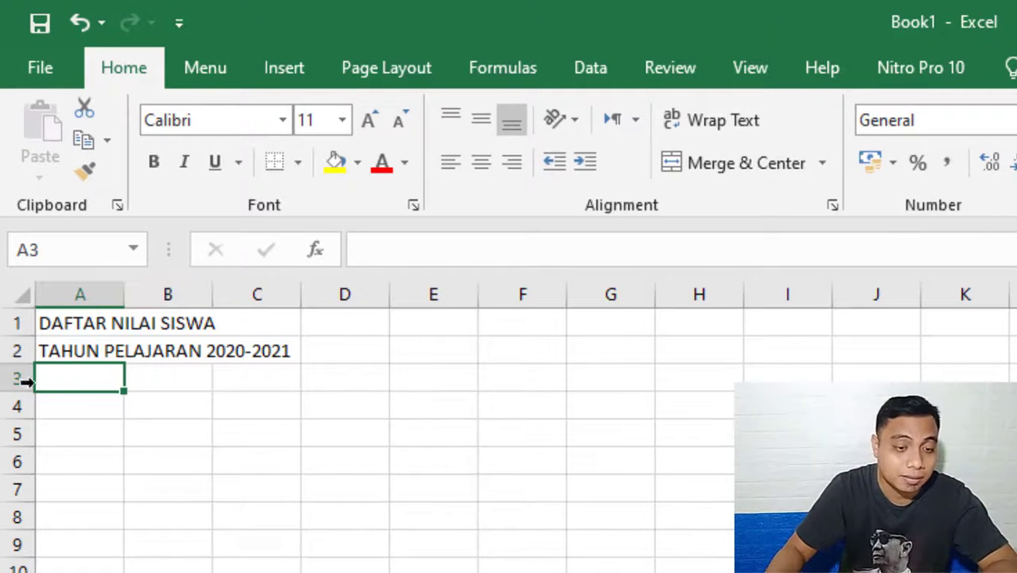
{"action": "left_click", "coordinate": [84, 403]}
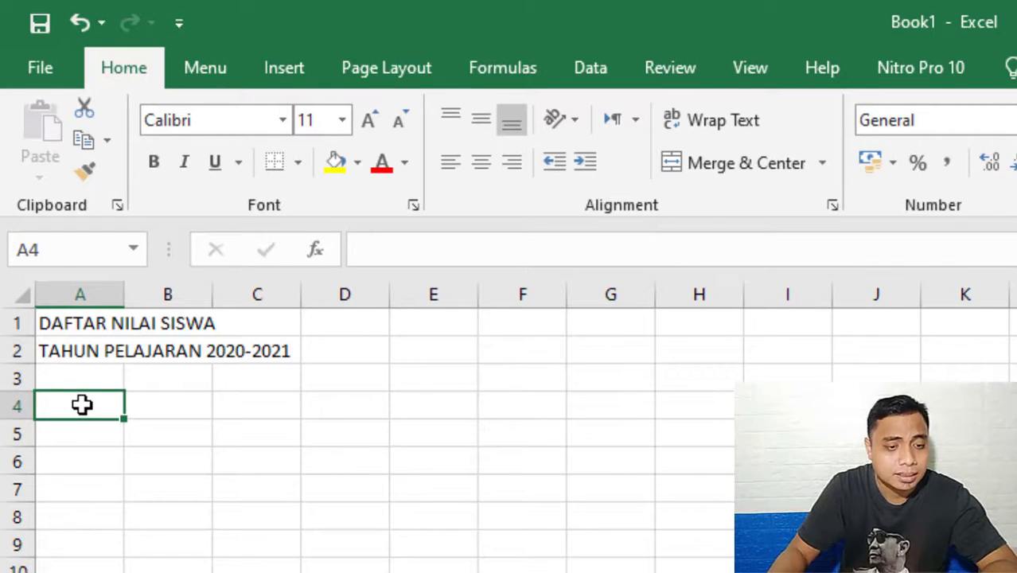
{"action": "type", "text": "NO"}
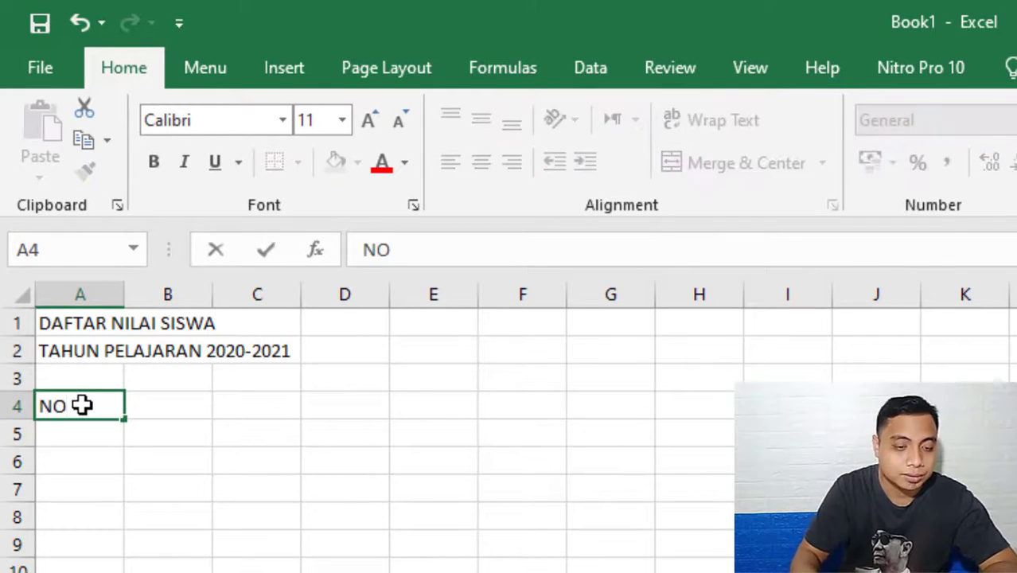
{"action": "key", "text": "Tab"}
{"action": "type", "text": "NAMA "}
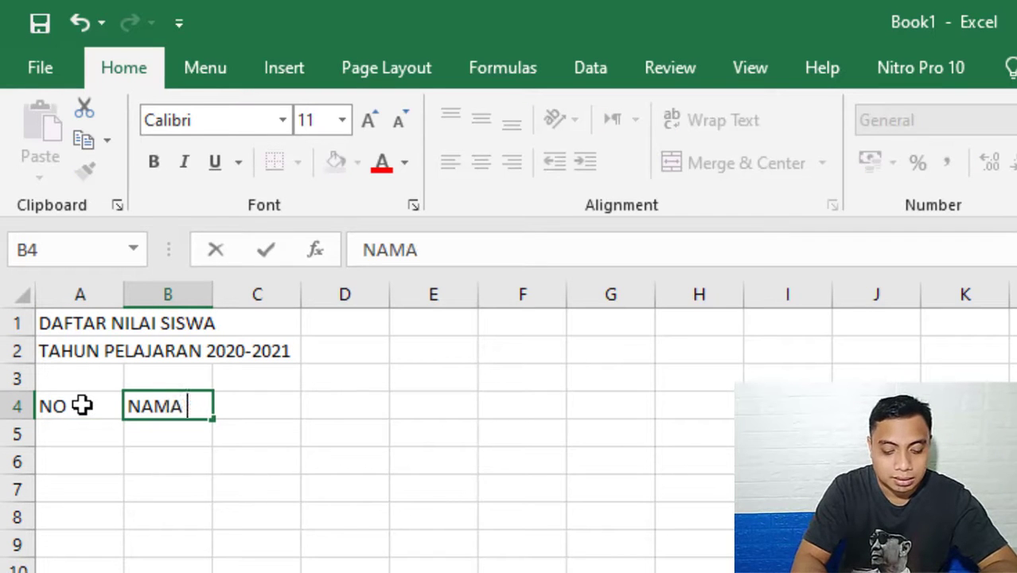
{"action": "type", "text": "SISWA"}
{"action": "key", "text": "Tab"}
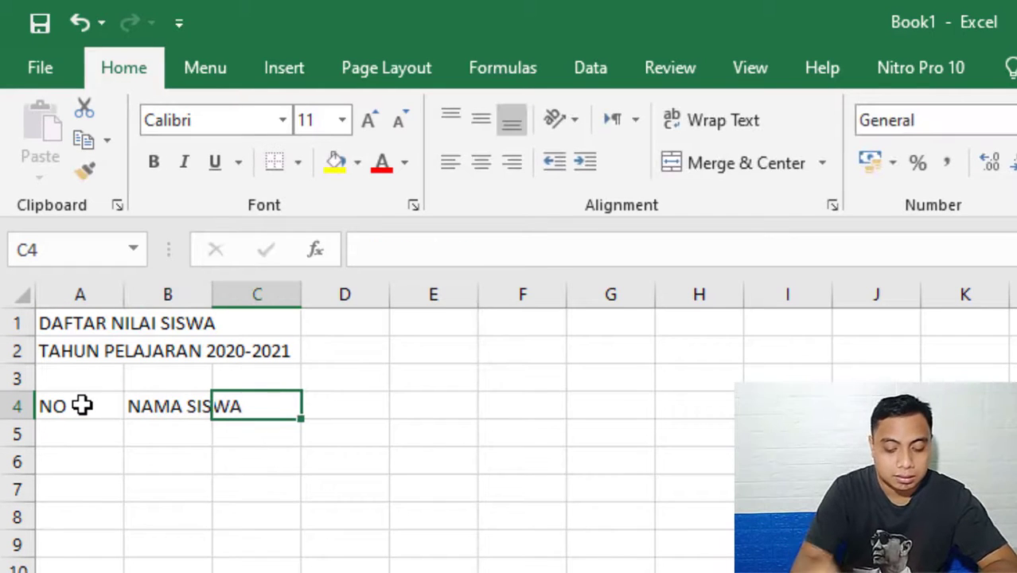
{"action": "type", "text": "JENIS KELAMIN"}
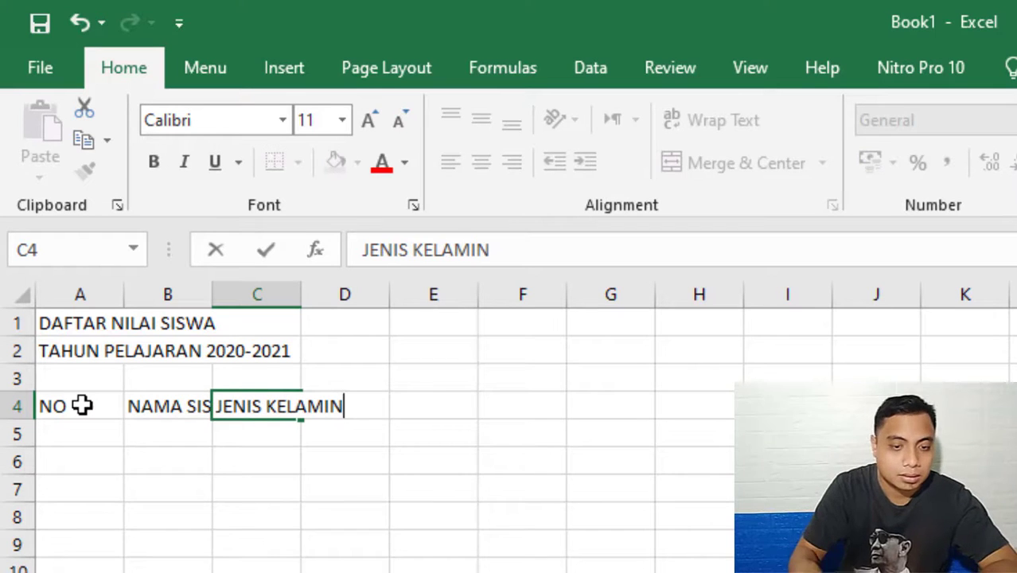
{"action": "key", "text": "Tab"}
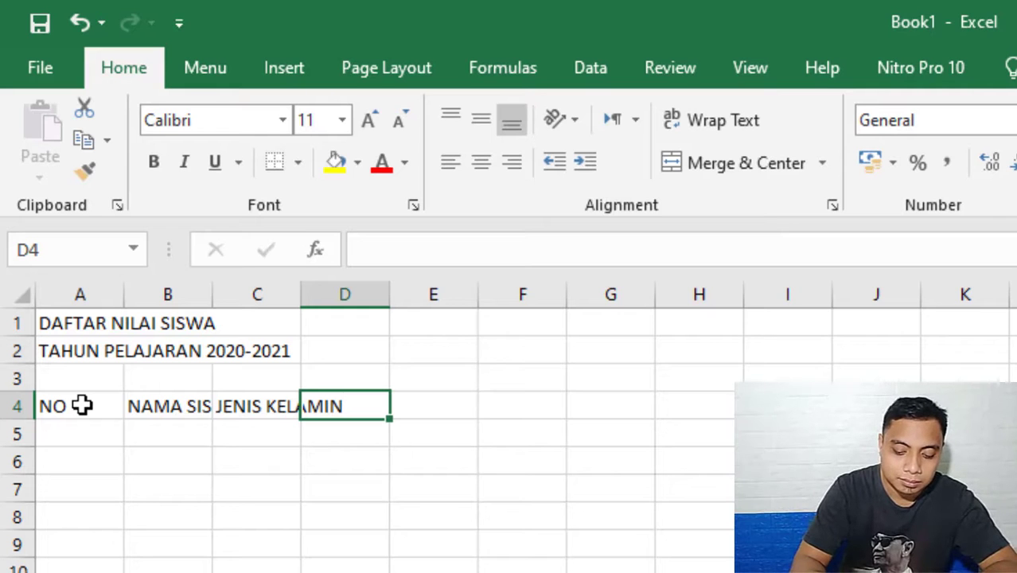
Enter the subject headings MATEMATIKA in cell D4 and B. INDONESIA in cell E4.
{"action": "type", "text": "MATEMATIKA"}
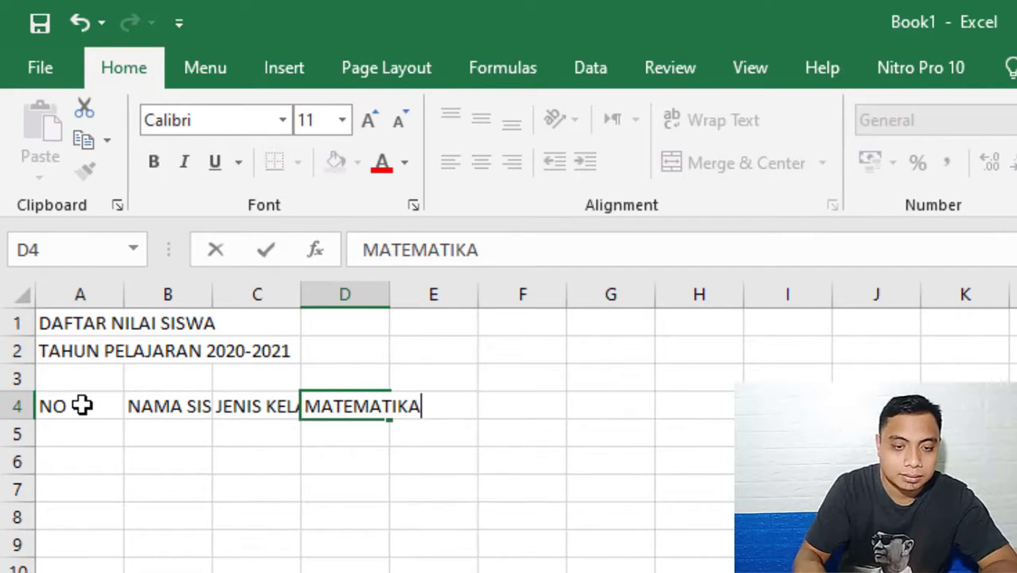
{"action": "key", "text": "Tab"}
{"action": "type", "text": "B"}
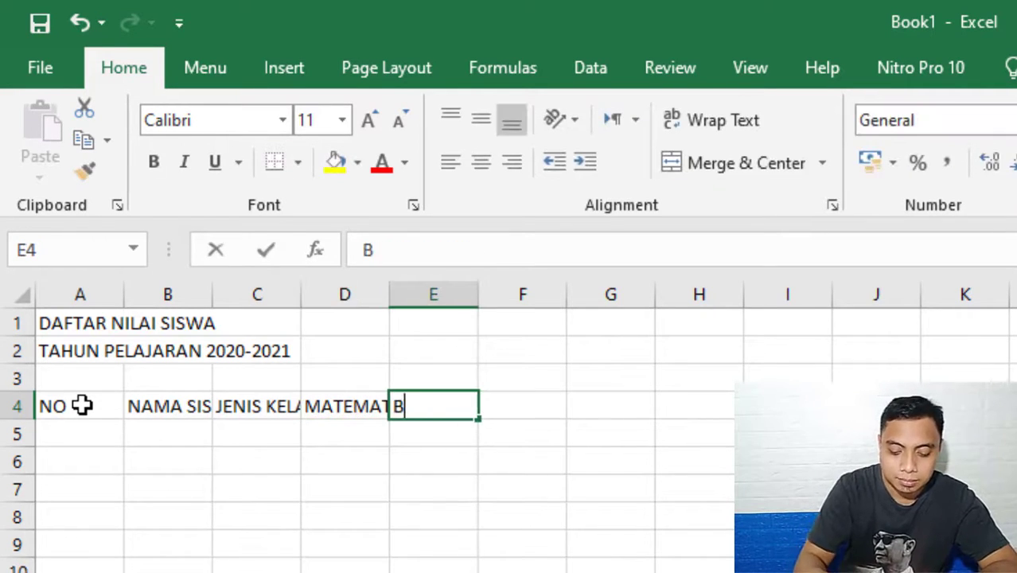
{"action": "type", "text": ". INDON"}
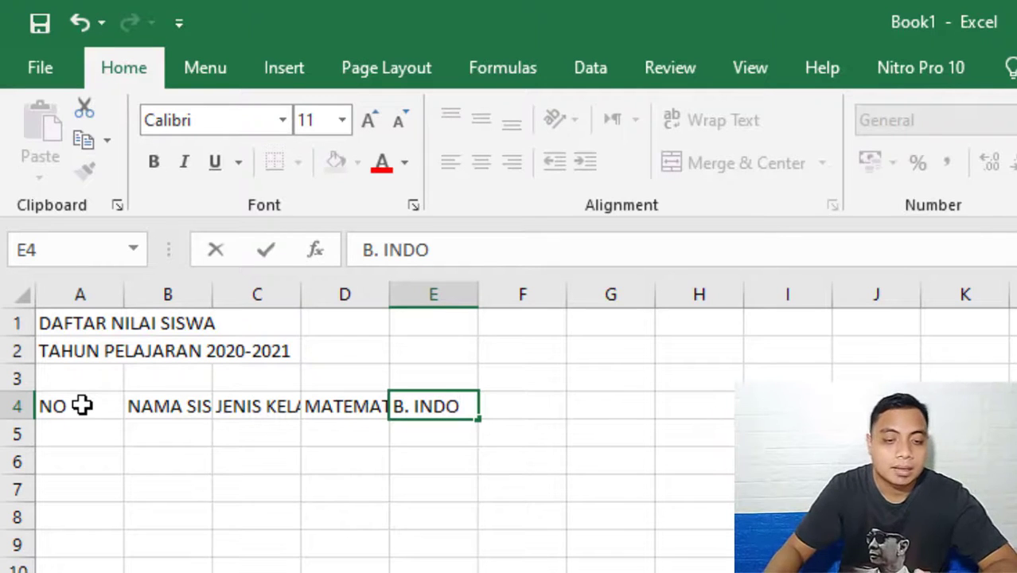
{"action": "type", "text": "ESIA"}
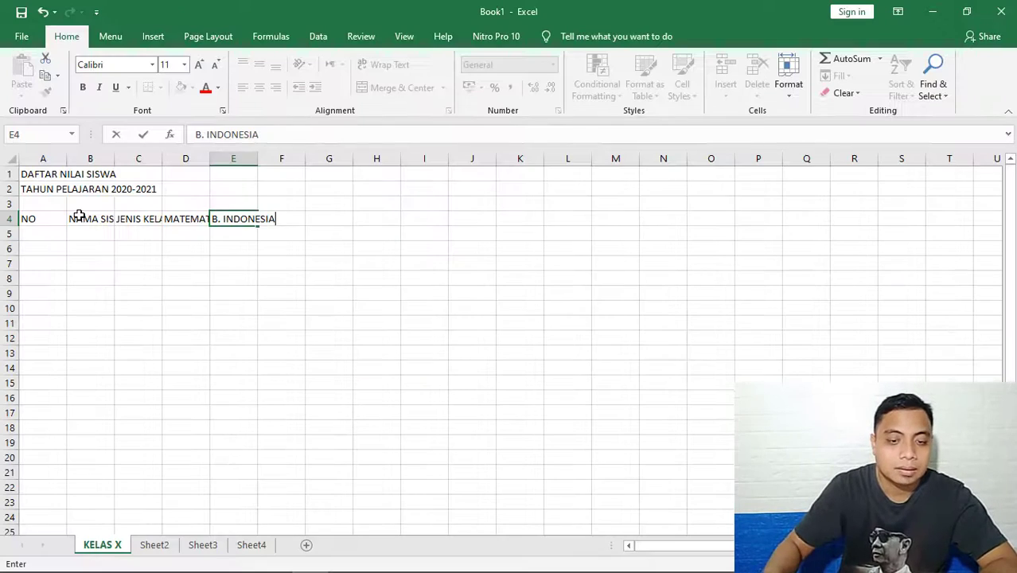
{"action": "left_click", "coordinate": [481, 293]}
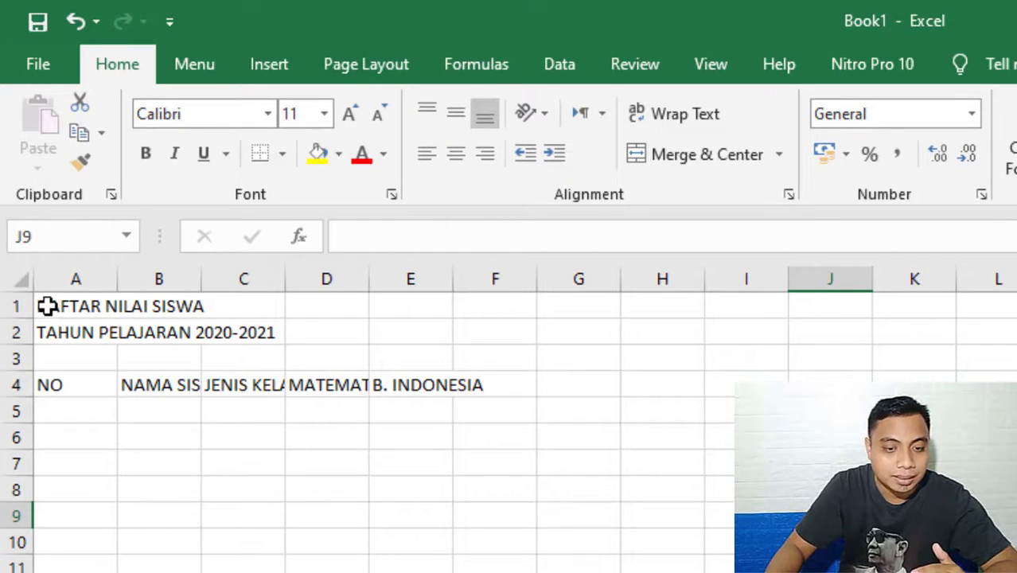
Try merging and centering the two title rows separately over A1:E1 and A2:E2, and undo both merges.
{"action": "left_click_drag", "start_coordinate": [70, 384], "coordinate": [445, 384]}
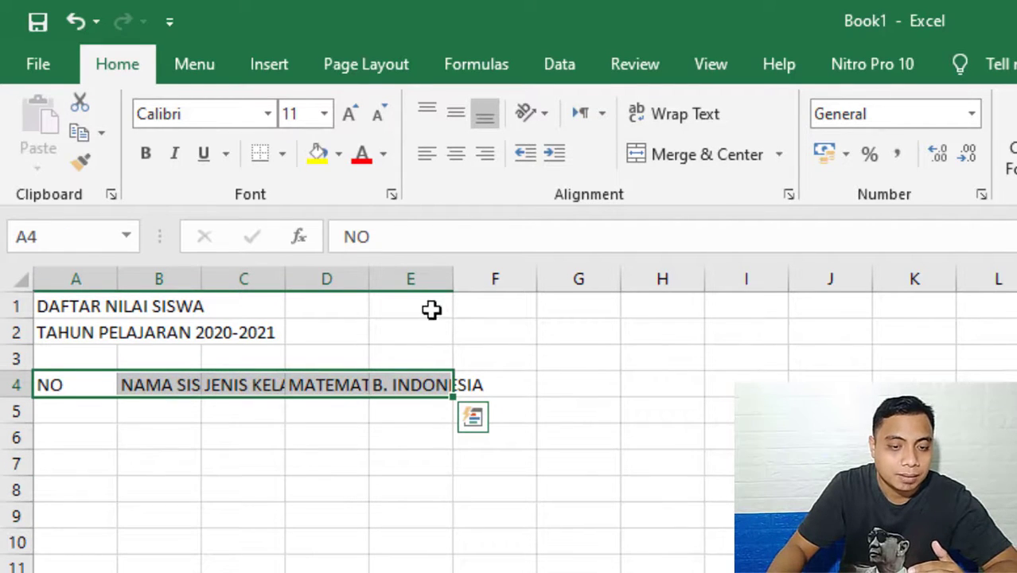
{"action": "left_click", "coordinate": [427, 383]}
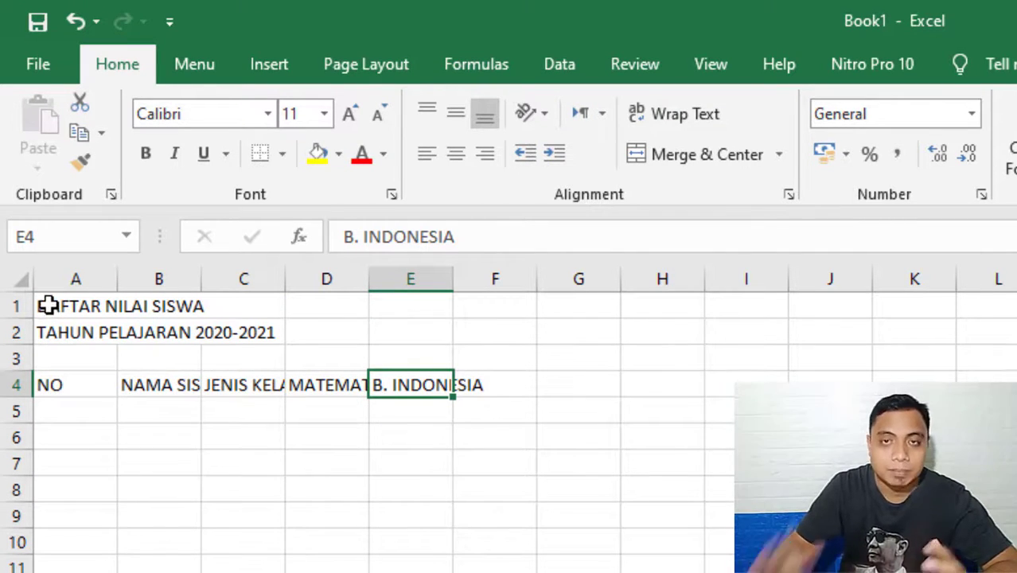
{"action": "left_click_drag", "start_coordinate": [49, 304], "coordinate": [405, 306]}
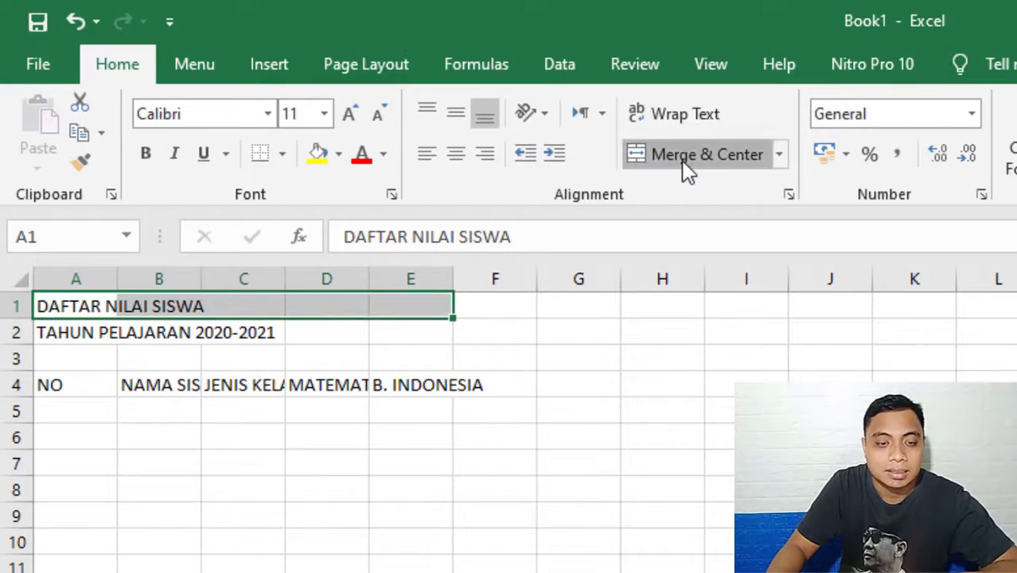
{"action": "left_click", "coordinate": [689, 169]}
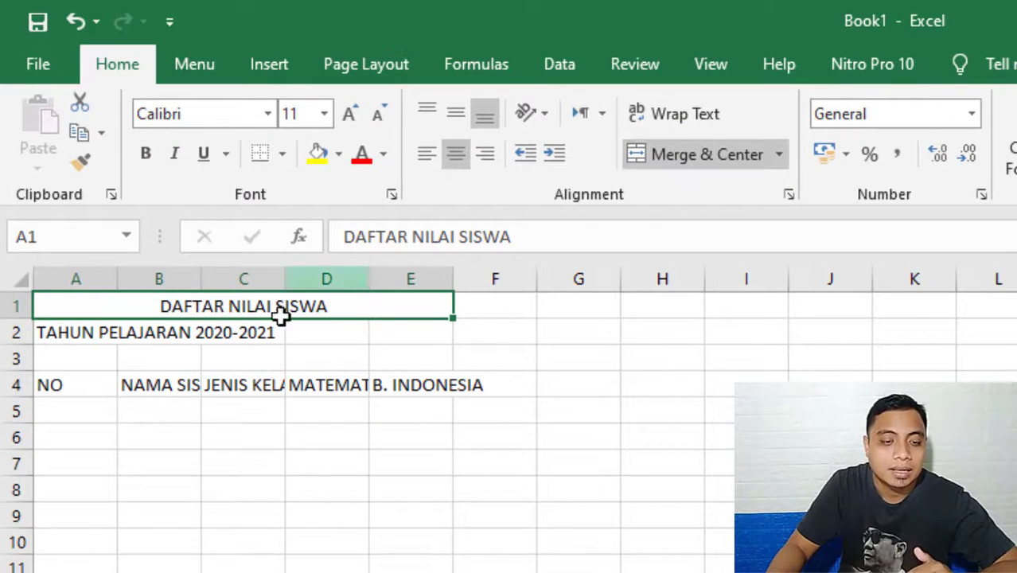
{"action": "left_click_drag", "start_coordinate": [70, 334], "coordinate": [411, 332]}
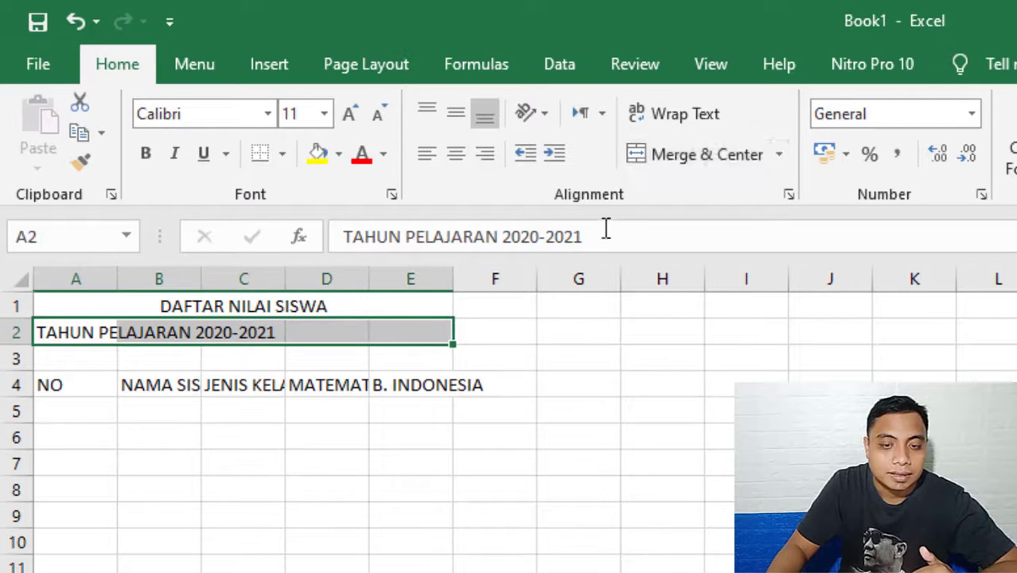
{"action": "left_click", "coordinate": [673, 154]}
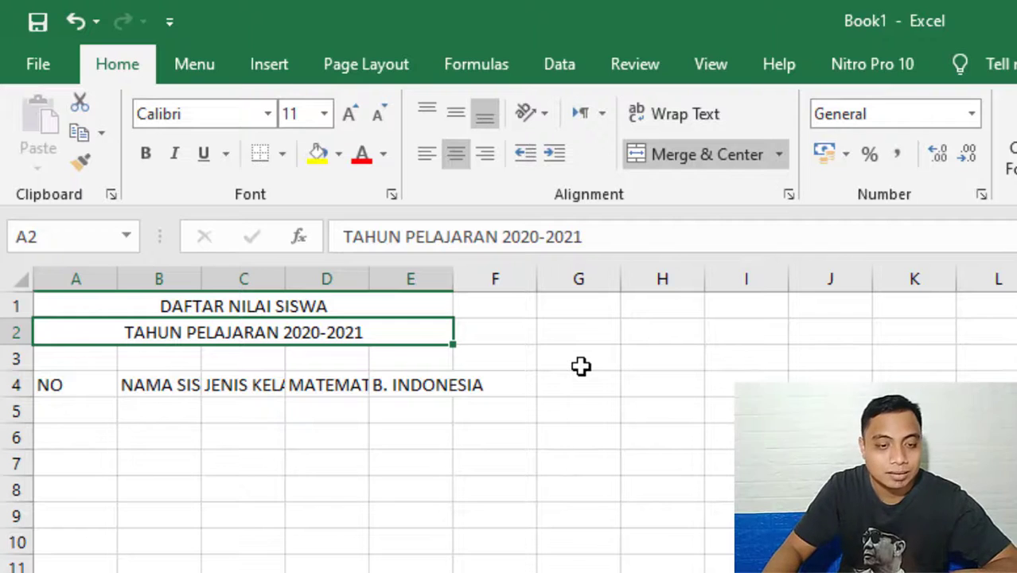
{"action": "key", "text": "ctrl+z"}
{"action": "key", "text": "ctrl+z"}
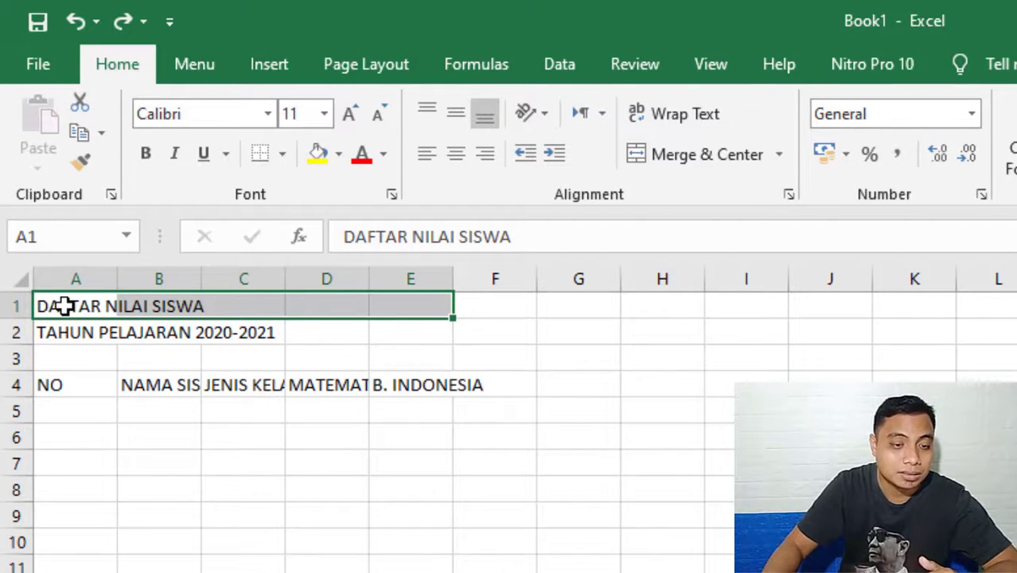
Merge the range A1:E2 row by row with Merge Across and center both title lines horizontally.
{"action": "left_click_drag", "start_coordinate": [65, 306], "coordinate": [424, 340]}
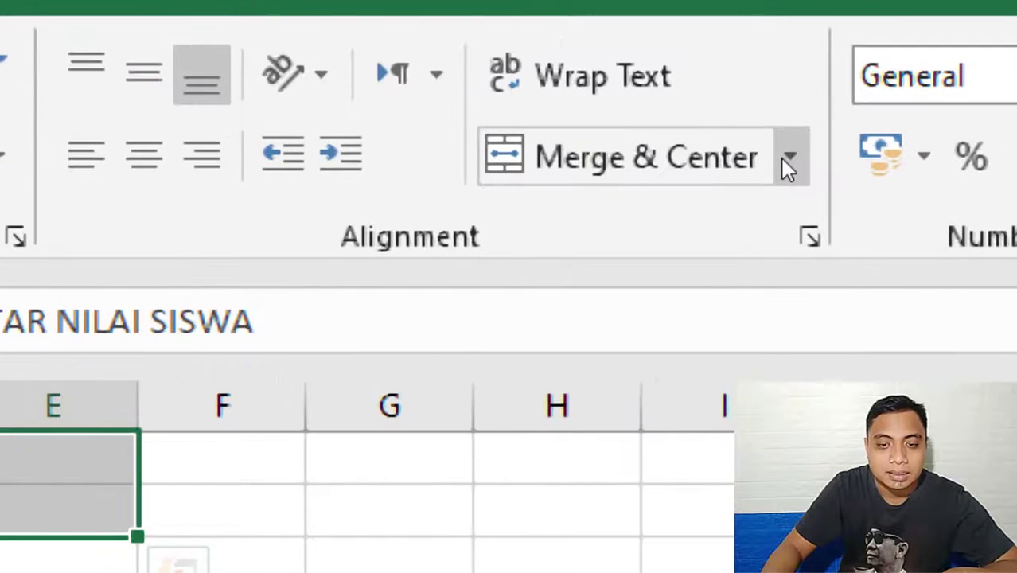
{"action": "left_click", "coordinate": [788, 161]}
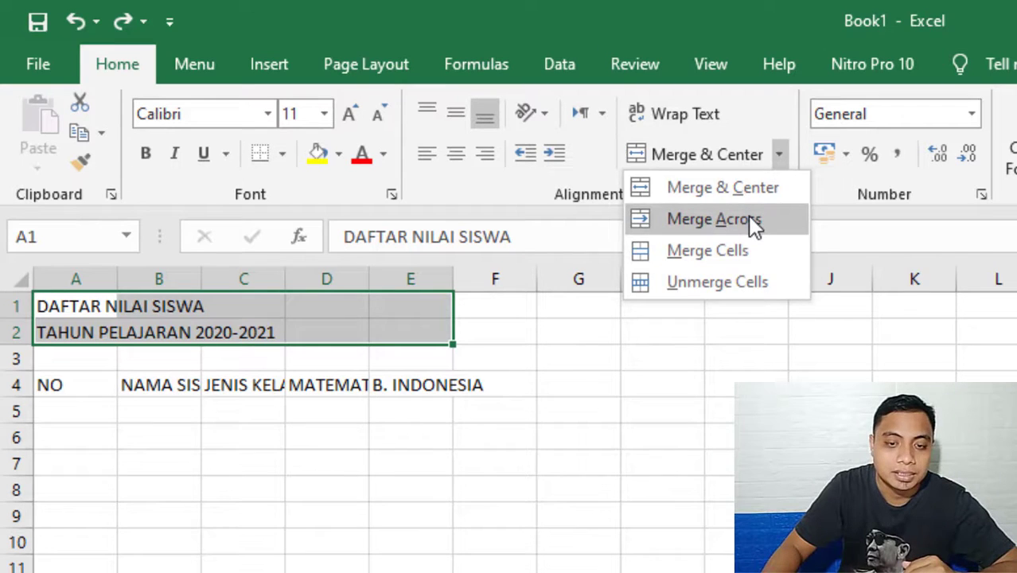
{"action": "left_click", "coordinate": [752, 222]}
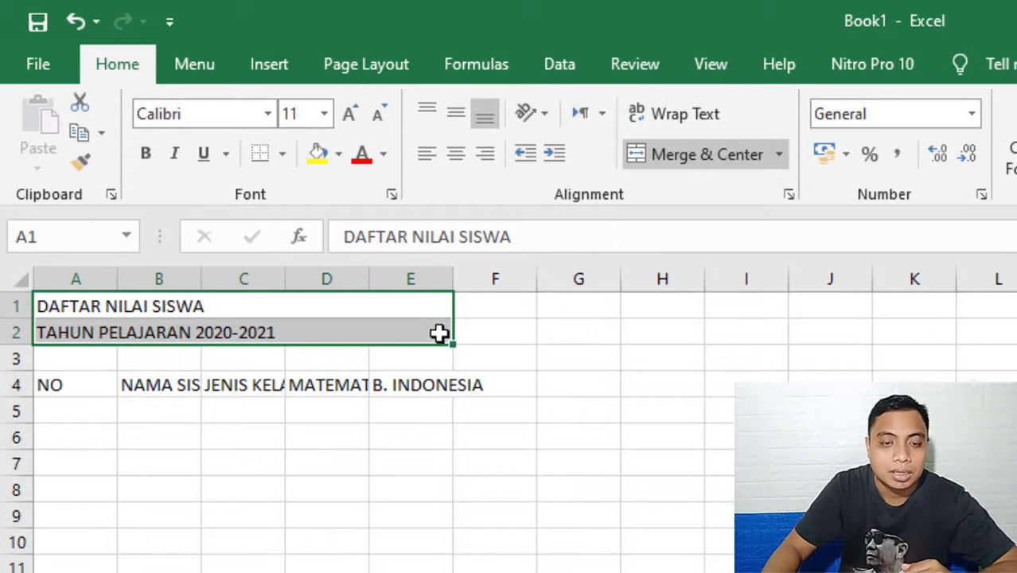
{"action": "left_click", "coordinate": [458, 155]}
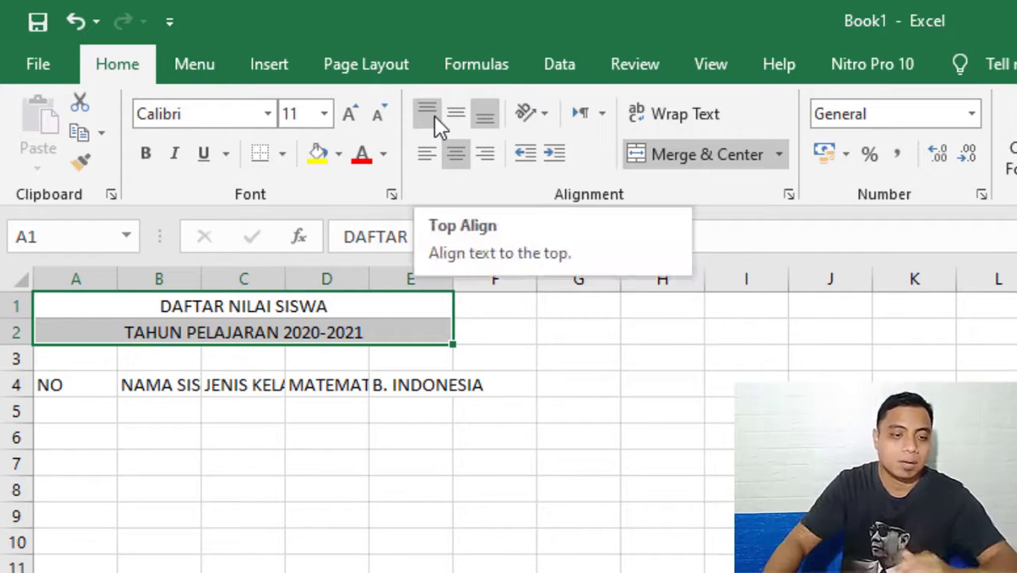
Make row 1 taller and try middle and top vertical alignment on the title DAFTAR NILAI SISWA.
{"action": "left_click_drag", "start_coordinate": [9, 319], "coordinate": [11, 352]}
{"action": "left_click", "coordinate": [340, 419]}
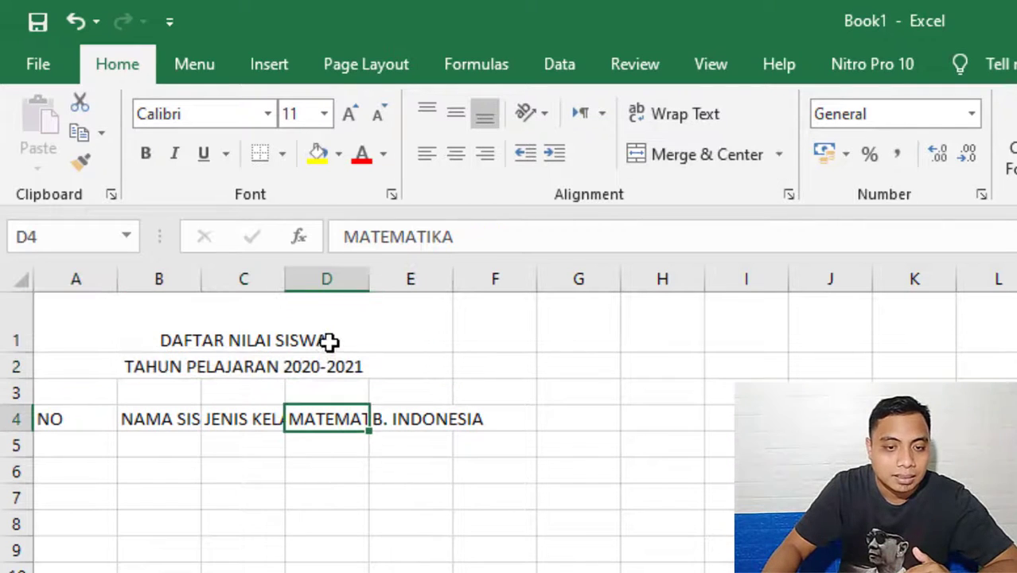
{"action": "left_click", "coordinate": [334, 318]}
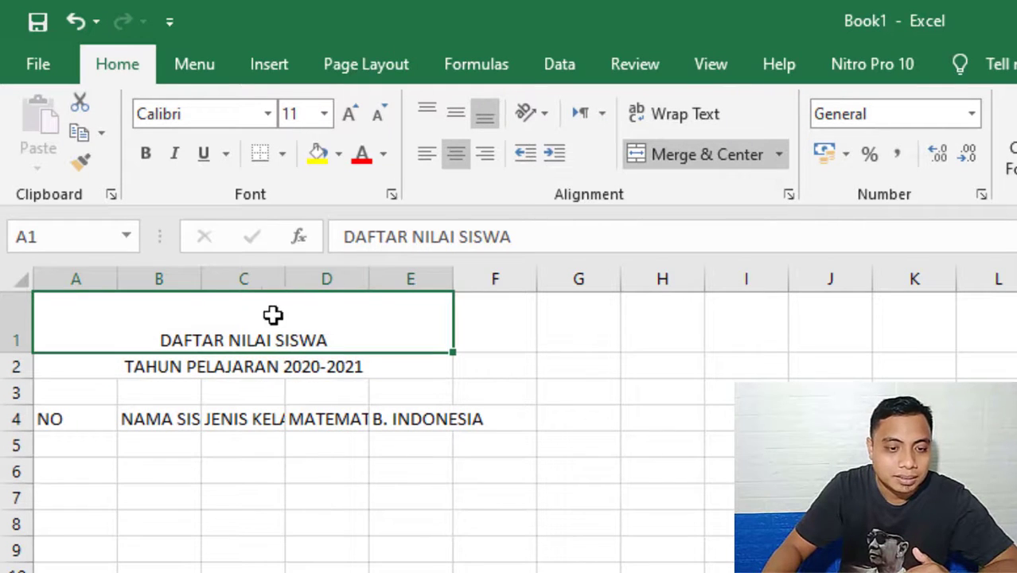
{"action": "left_click", "coordinate": [461, 110]}
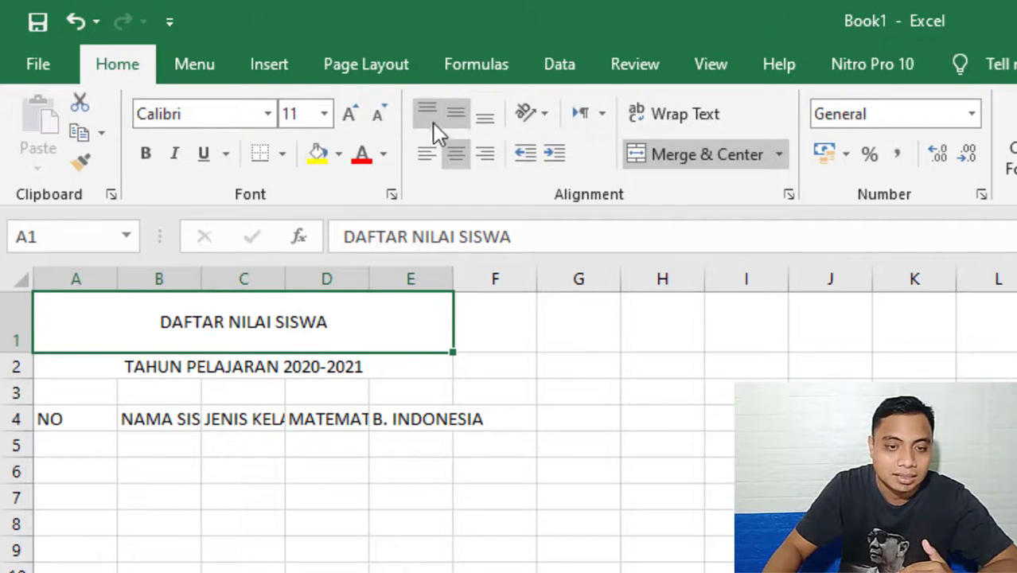
{"action": "left_click", "coordinate": [432, 115]}
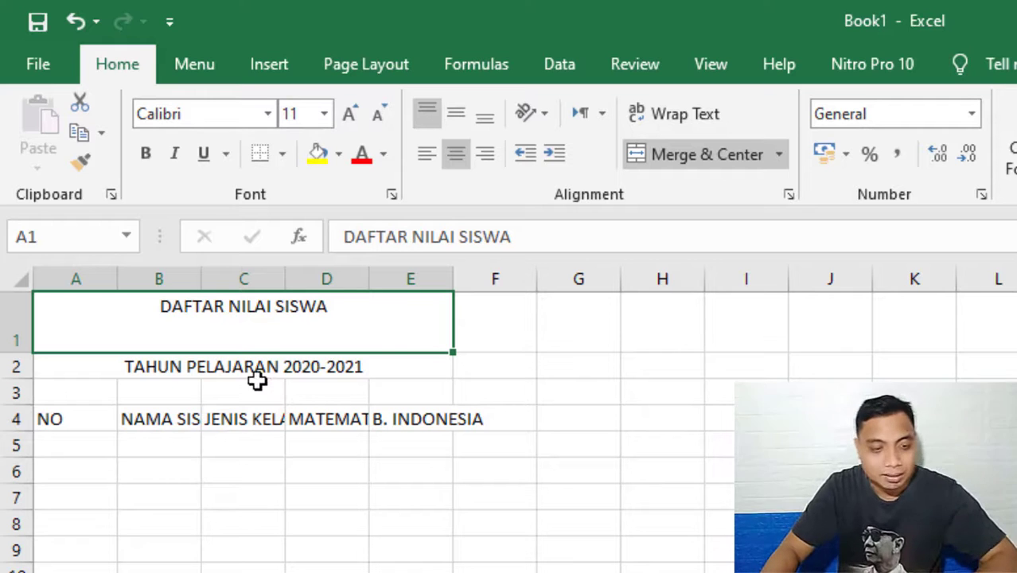
Undo the two vertical alignment changes on the title and the height change of row 1.
{"action": "key", "text": "ctrl+z"}
{"action": "key", "text": "ctrl+z"}
{"action": "key", "text": "ctrl+z"}
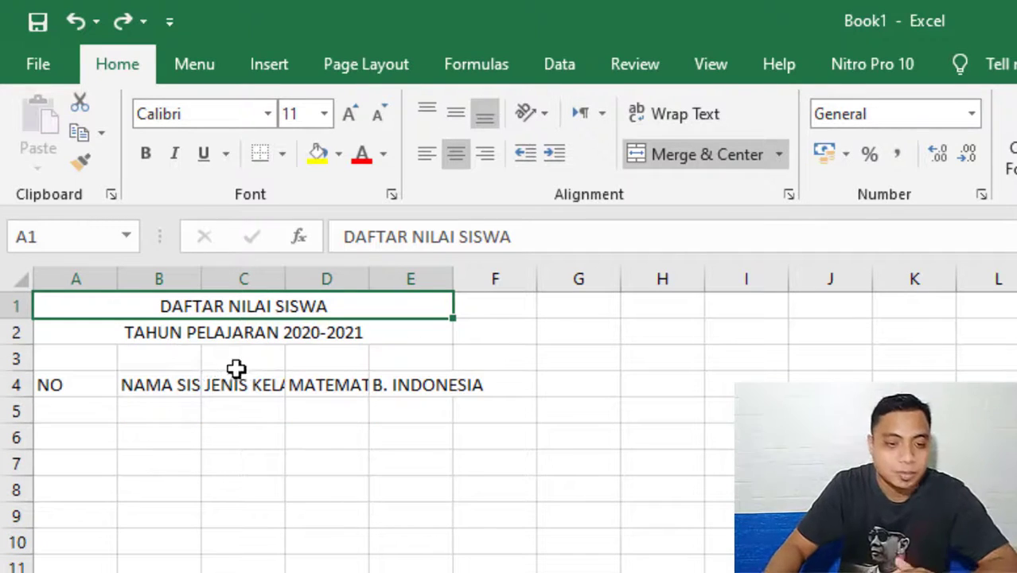
Format both title lines in rows 1 and 2 as bold and italic.
{"action": "left_click", "coordinate": [213, 374]}
{"action": "left_click_drag", "start_coordinate": [120, 305], "coordinate": [252, 328]}
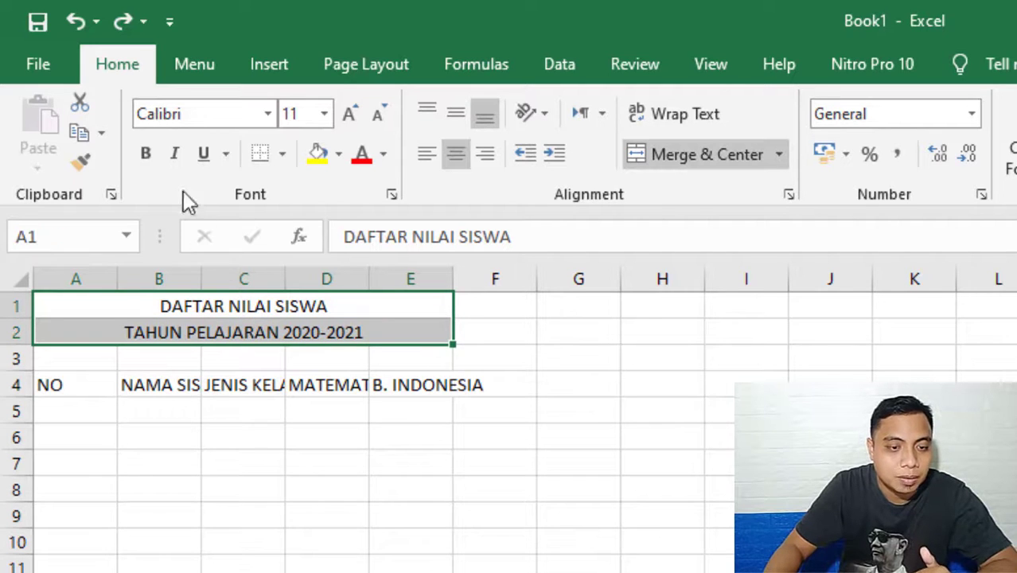
{"action": "left_click", "coordinate": [147, 155]}
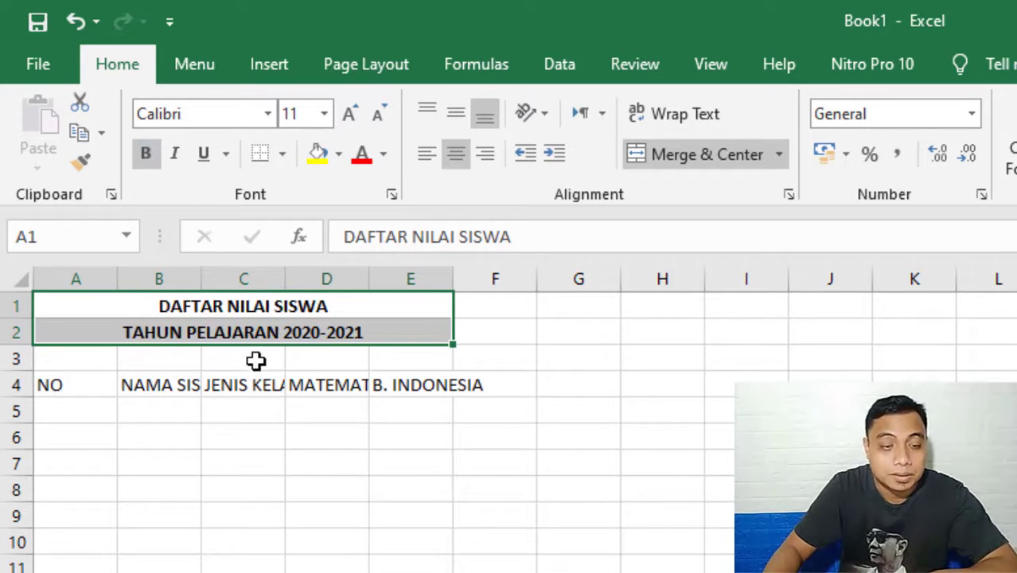
{"action": "left_click", "coordinate": [175, 159]}
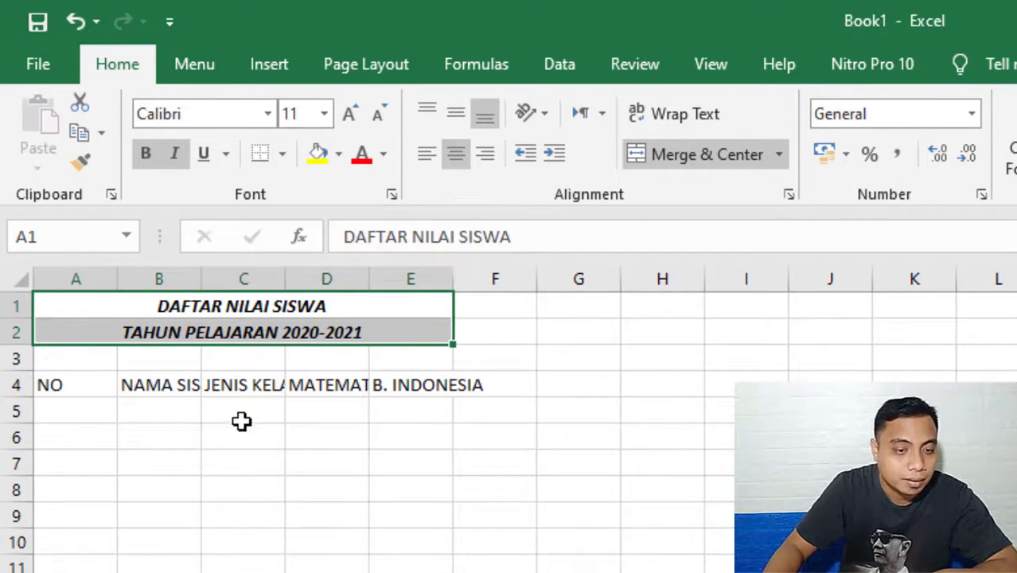
{"action": "left_click", "coordinate": [156, 433]}
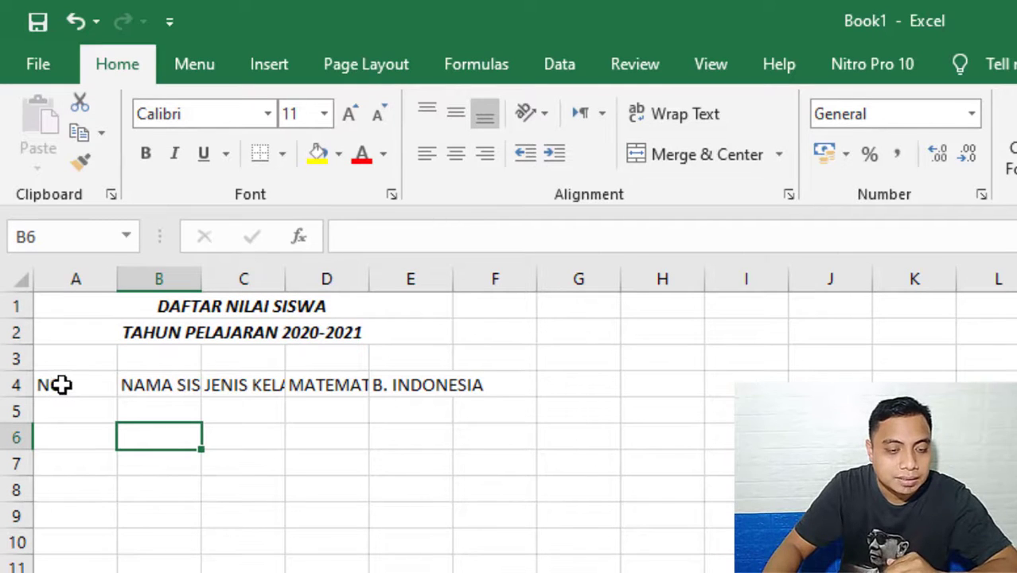
AutoFit columns A and B to the width of their headings NO and NAMA SISWA.
{"action": "left_click", "coordinate": [183, 385]}
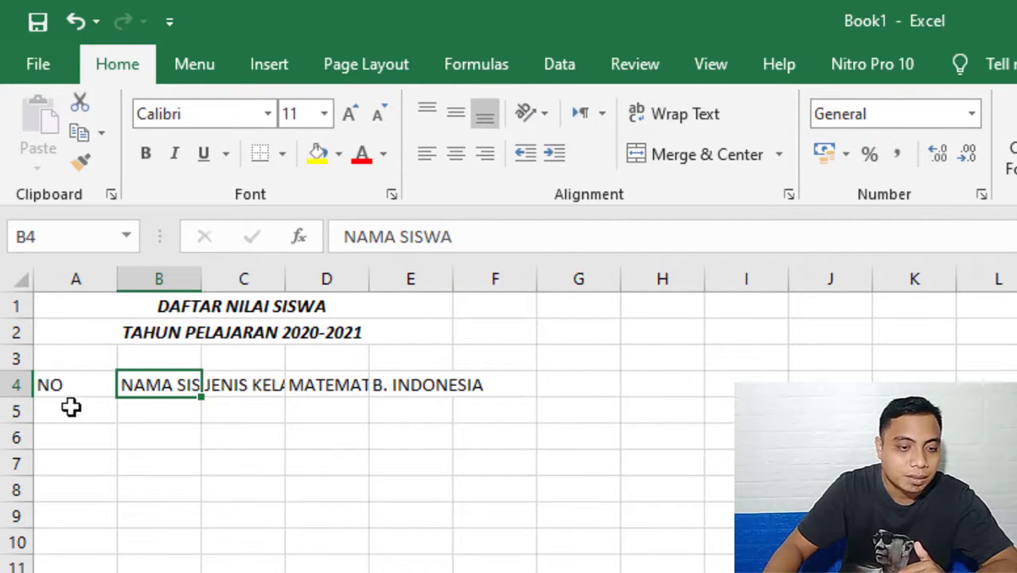
{"action": "left_click", "coordinate": [95, 382]}
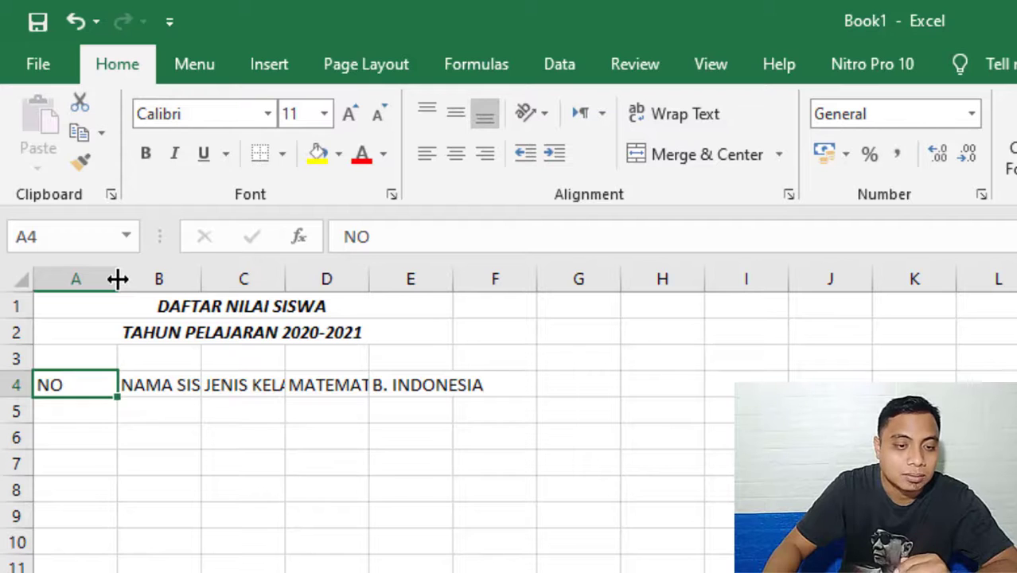
{"action": "mouse_move", "coordinate": [118, 278]}
{"action": "left_mouse_down"}
{"action": "mouse_move", "coordinate": [70, 279]}
{"action": "mouse_move", "coordinate": [119, 277]}
{"action": "left_mouse_up"}
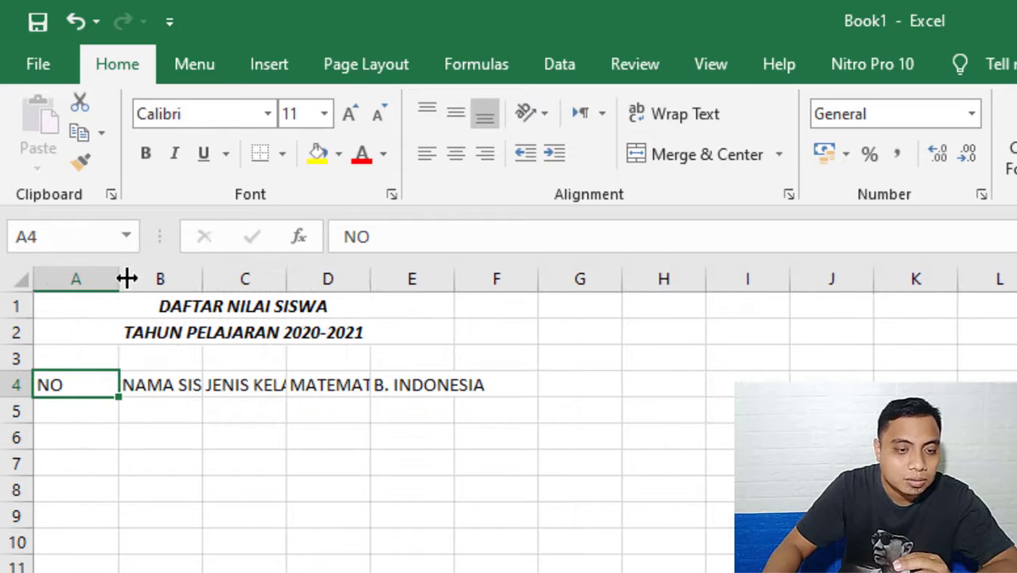
{"action": "double_click", "coordinate": [117, 278]}
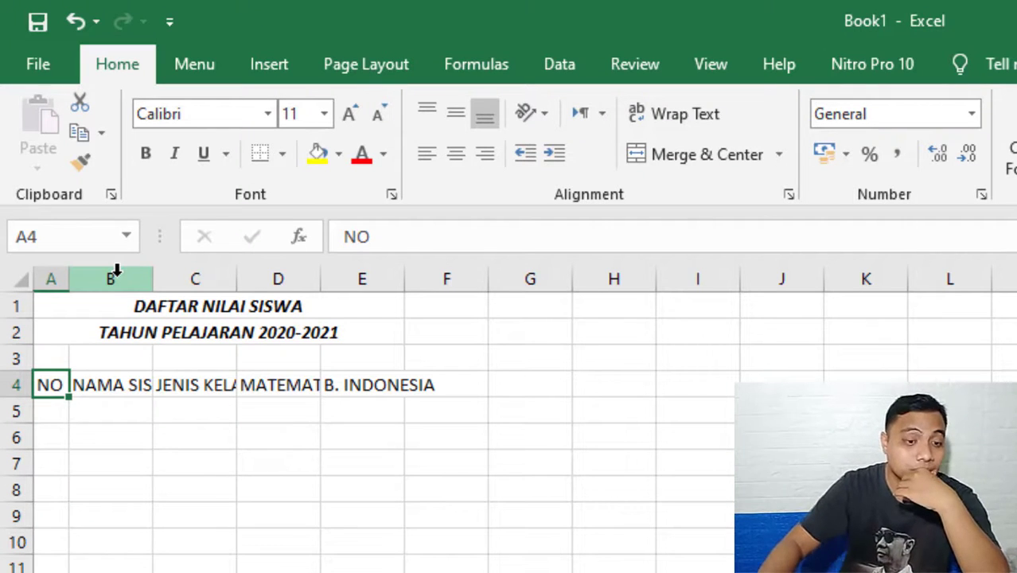
{"action": "left_click", "coordinate": [135, 384]}
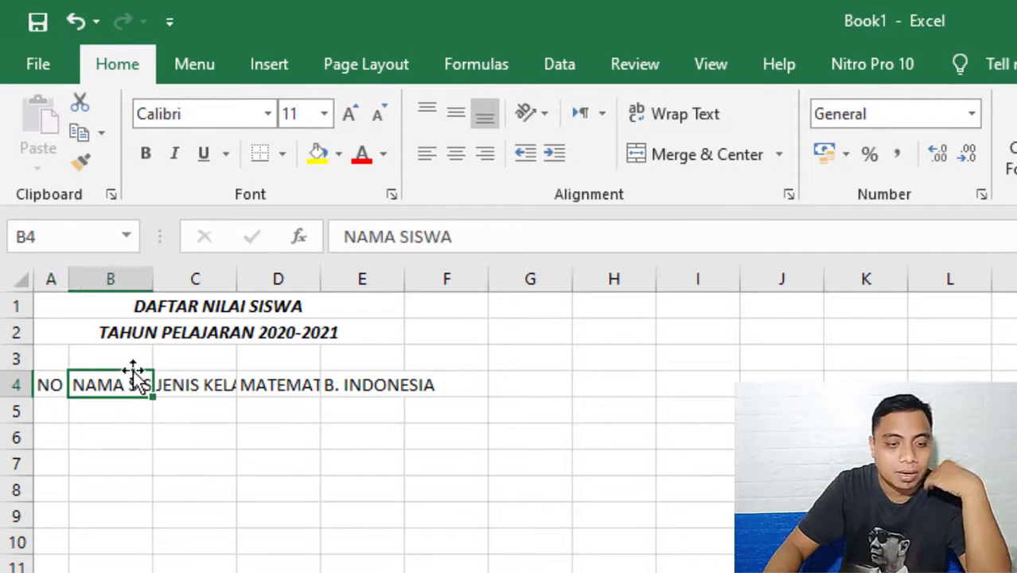
{"action": "double_click", "coordinate": [151, 275]}
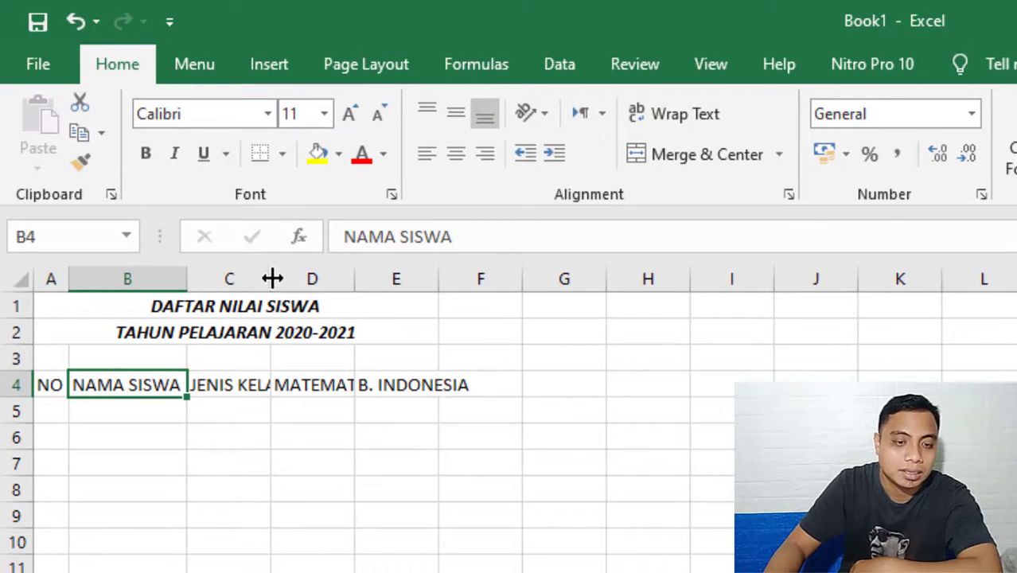
AutoFit columns C, D and E to the headings JENIS KELAMIN, MATEMATIKA and B. INDONESIA.
{"action": "left_click_drag", "start_coordinate": [269, 278], "coordinate": [334, 278]}
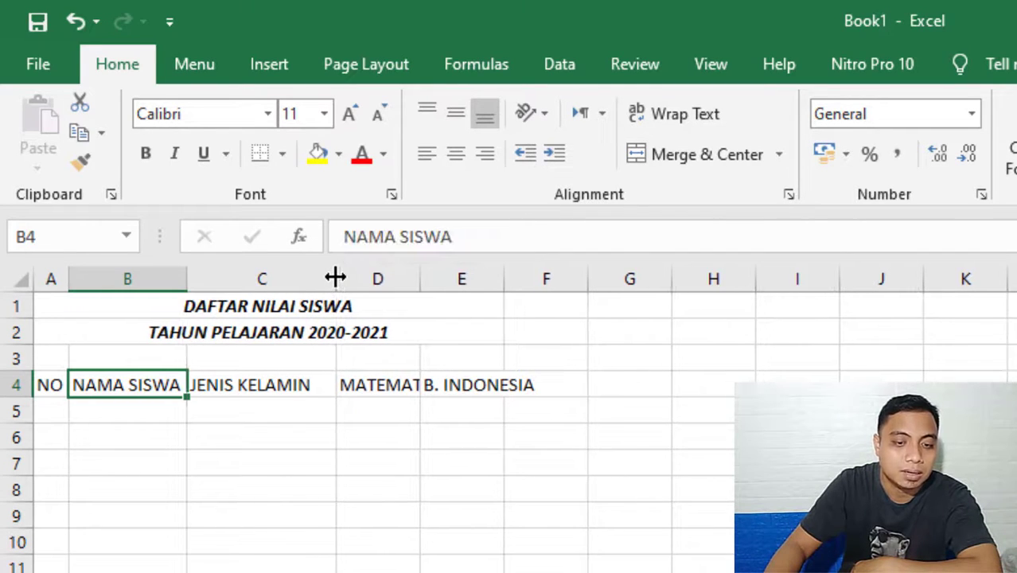
{"action": "double_click", "coordinate": [335, 277]}
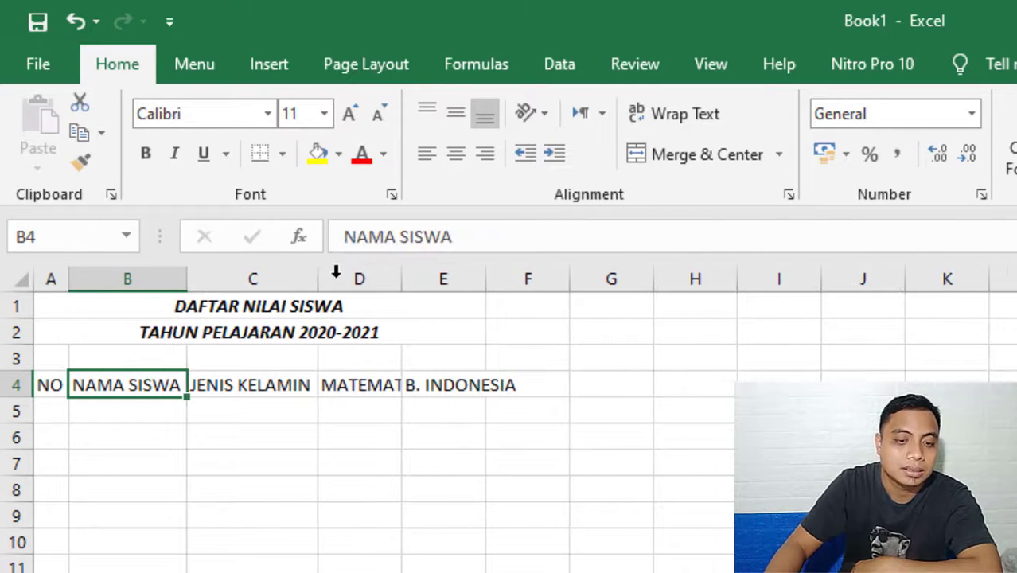
{"action": "double_click", "coordinate": [406, 278]}
{"action": "double_click", "coordinate": [519, 277]}
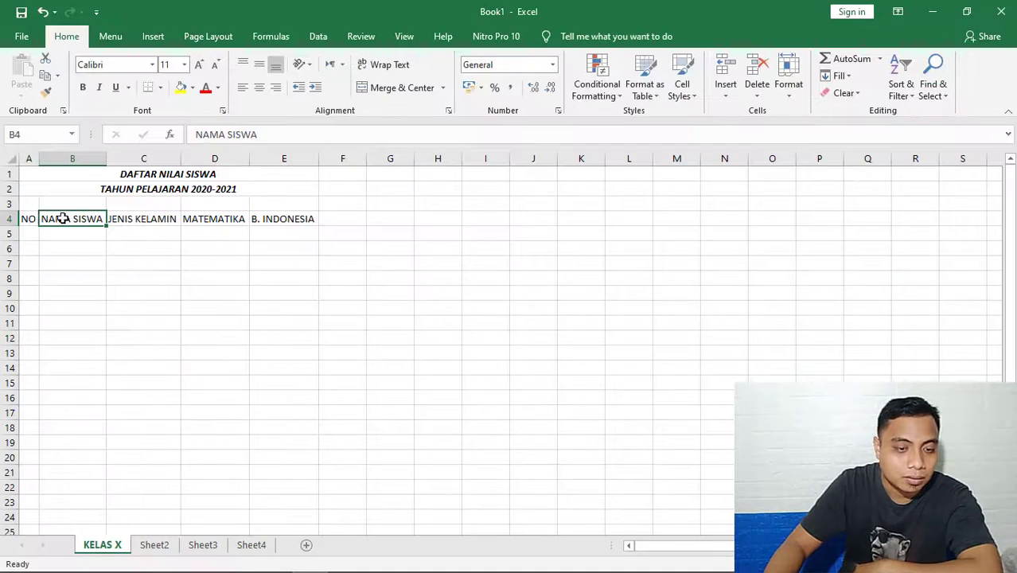
Make the table headings in A4:E4 bold.
{"action": "left_click_drag", "start_coordinate": [48, 386], "coordinate": [501, 382]}
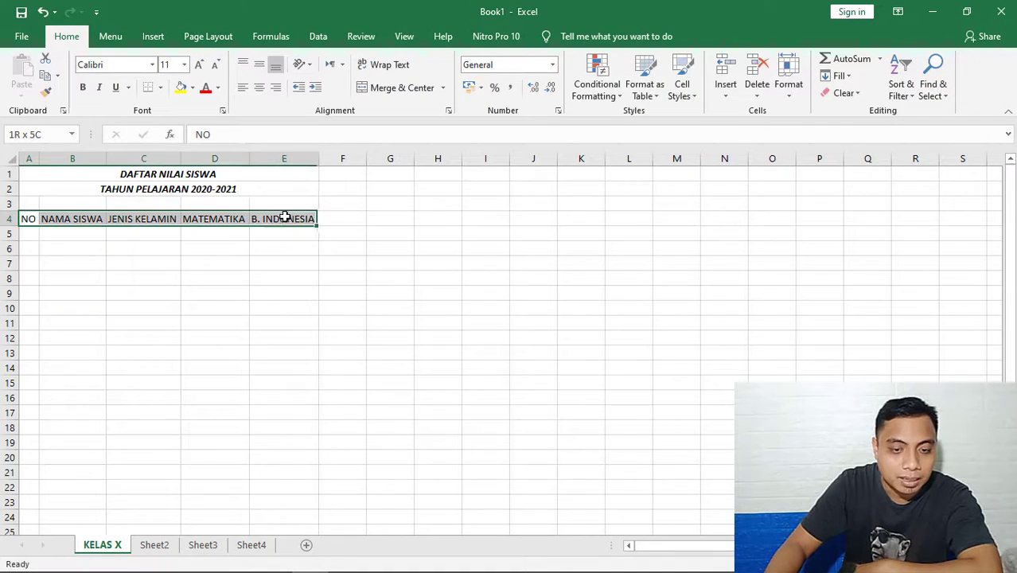
{"action": "left_click", "coordinate": [83, 87]}
{"action": "left_click", "coordinate": [53, 307]}
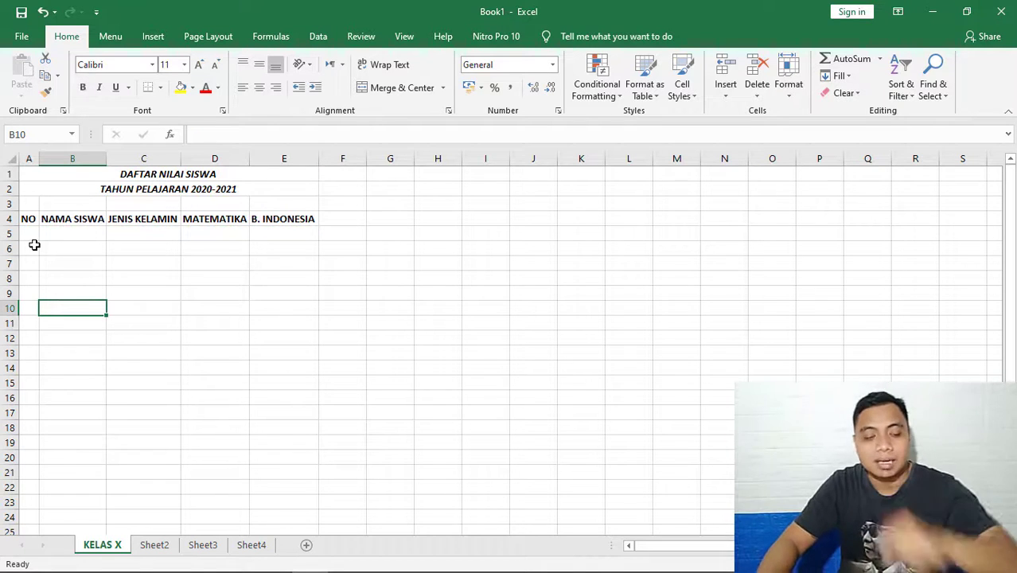
Enter the number 1 in cell A5 under the heading NO.
{"action": "left_click", "coordinate": [33, 237]}
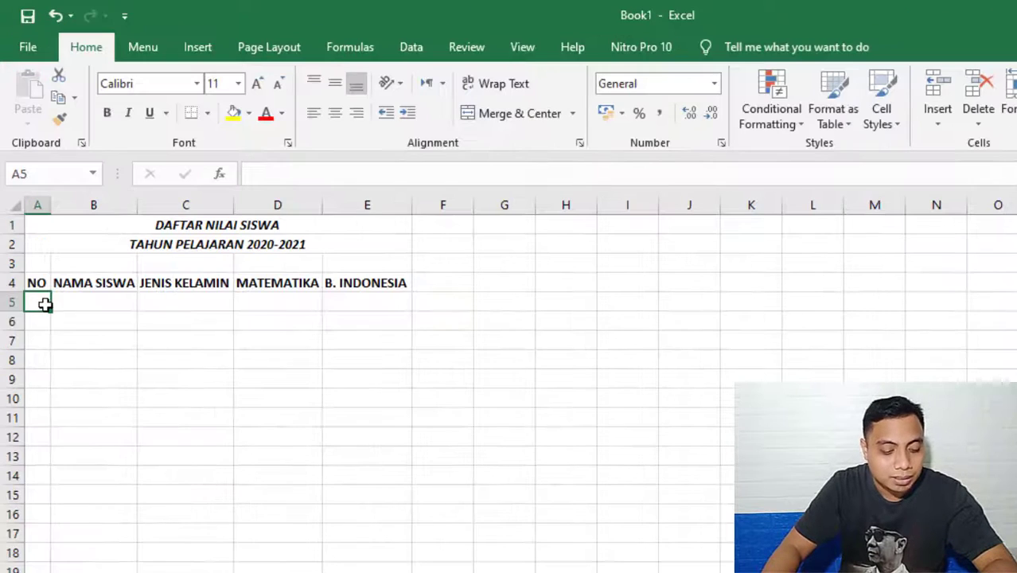
{"action": "type", "text": "1"}
{"action": "left_click", "coordinate": [45, 248]}
{"action": "left_click", "coordinate": [46, 309]}
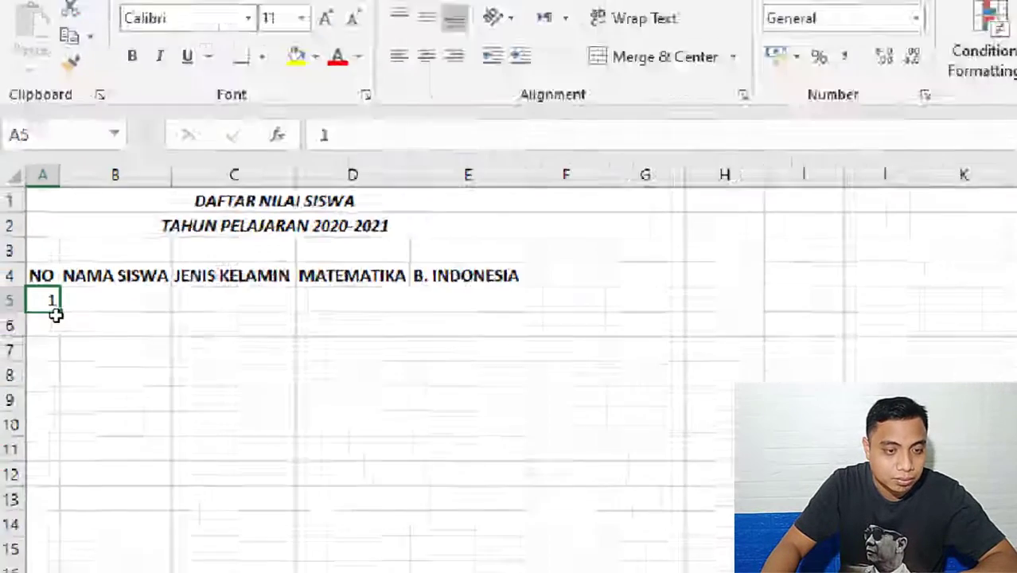
Fill the value of A5 down to A14 and switch the fill option from Copy Cells to Fill Series.
{"action": "key", "text": "alt"}
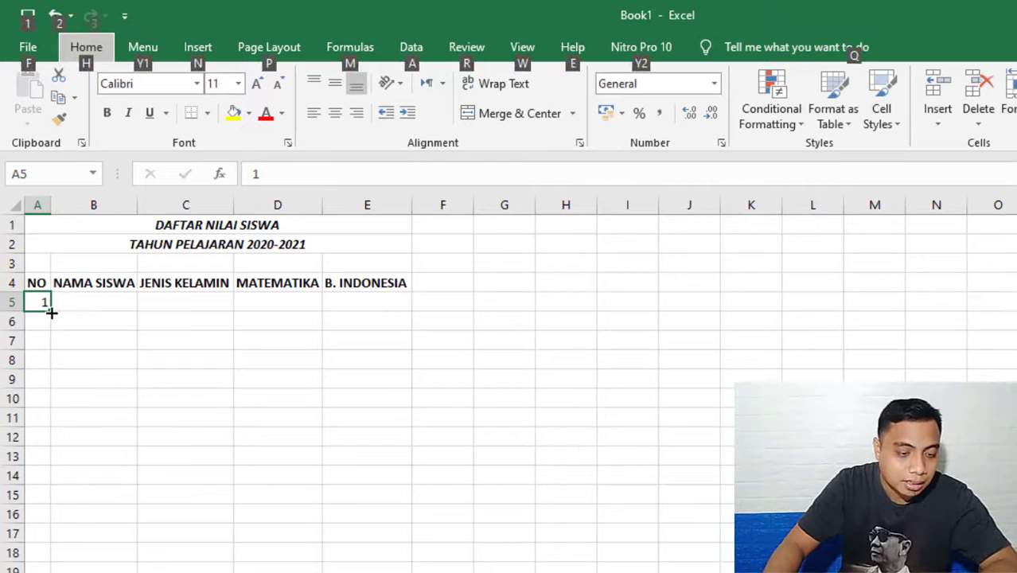
{"action": "left_click_drag", "start_coordinate": [51, 313], "coordinate": [45, 482]}
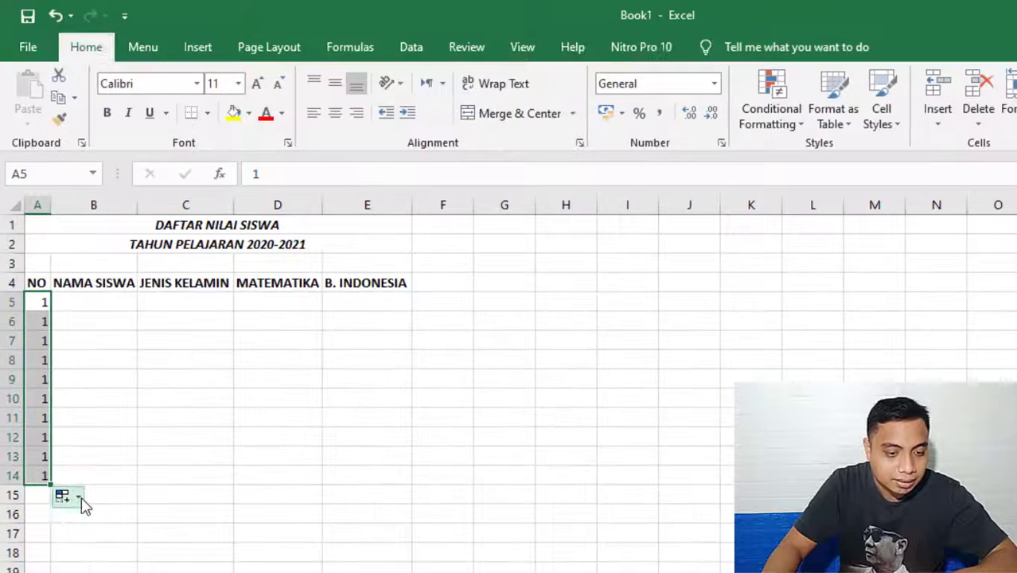
{"action": "left_click", "coordinate": [81, 497]}
{"action": "left_click_drag", "start_coordinate": [40, 303], "coordinate": [43, 480]}
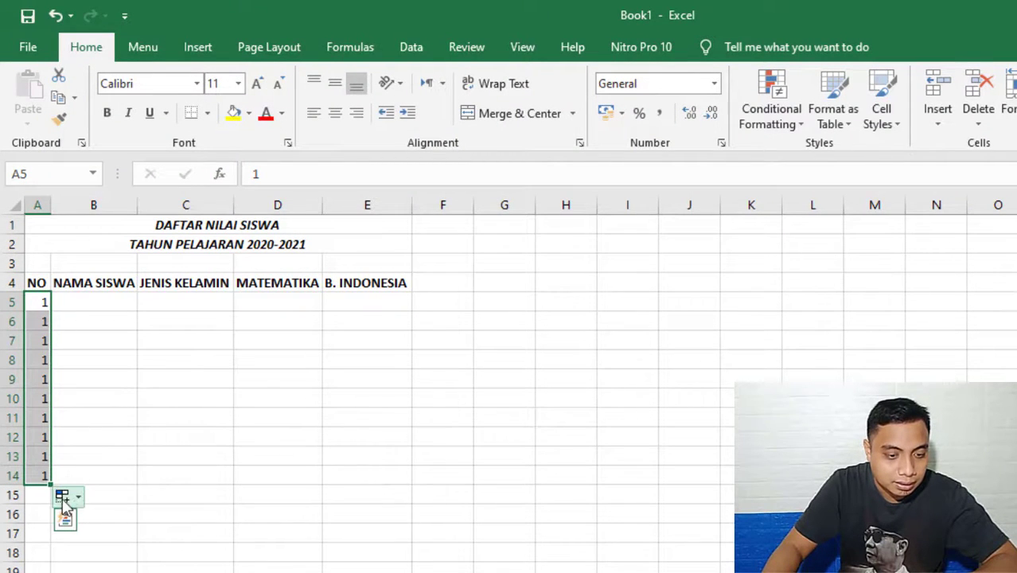
{"action": "left_click", "coordinate": [79, 499]}
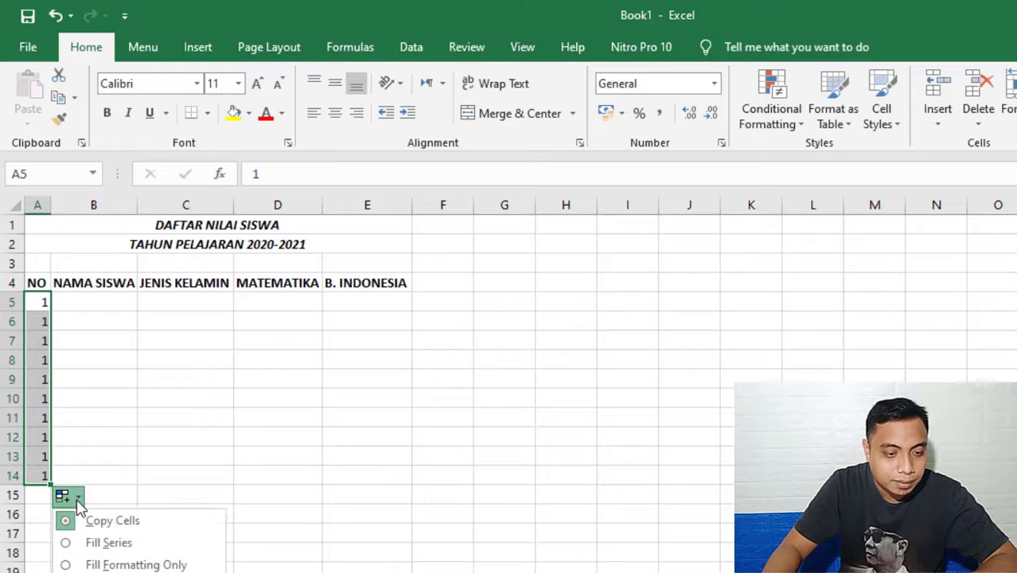
{"action": "left_click", "coordinate": [112, 542]}
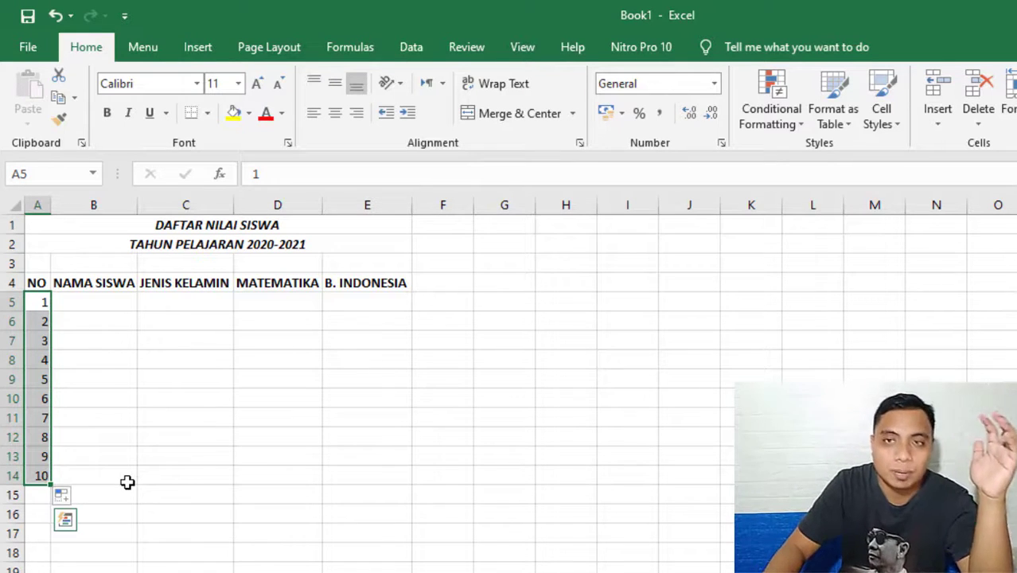
{"action": "left_click", "coordinate": [84, 435]}
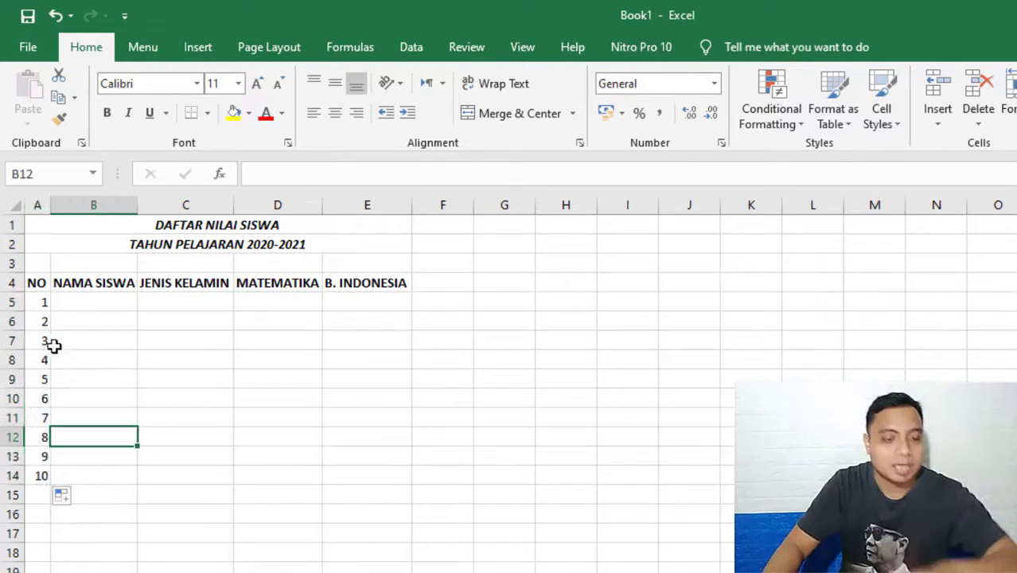
Clear the numbers from A6:A14, keeping only the 1 in A5.
{"action": "left_click_drag", "start_coordinate": [37, 325], "coordinate": [40, 454]}
{"action": "key", "text": "Delete"}
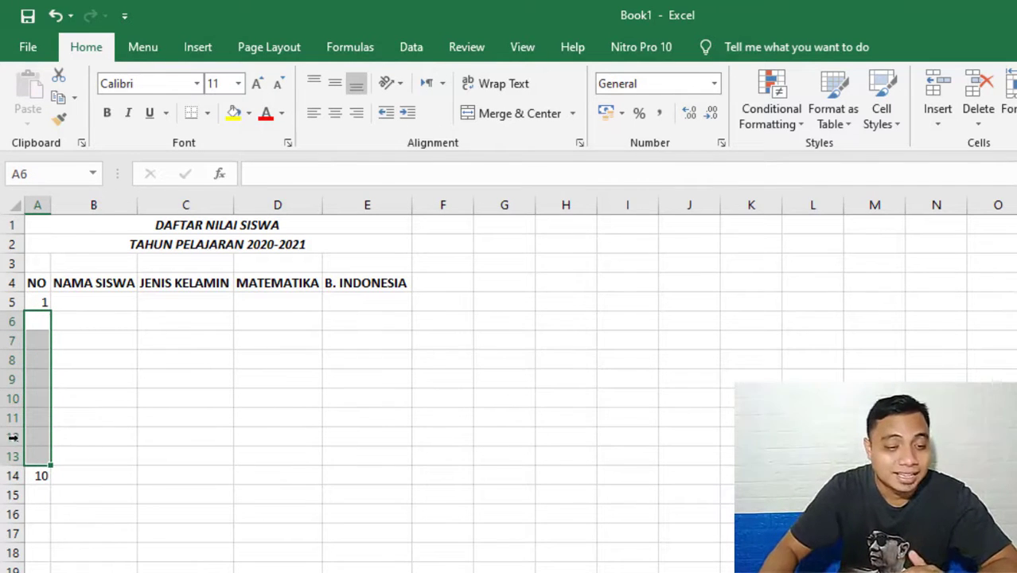
{"action": "left_click", "coordinate": [80, 319]}
{"action": "left_click", "coordinate": [39, 303]}
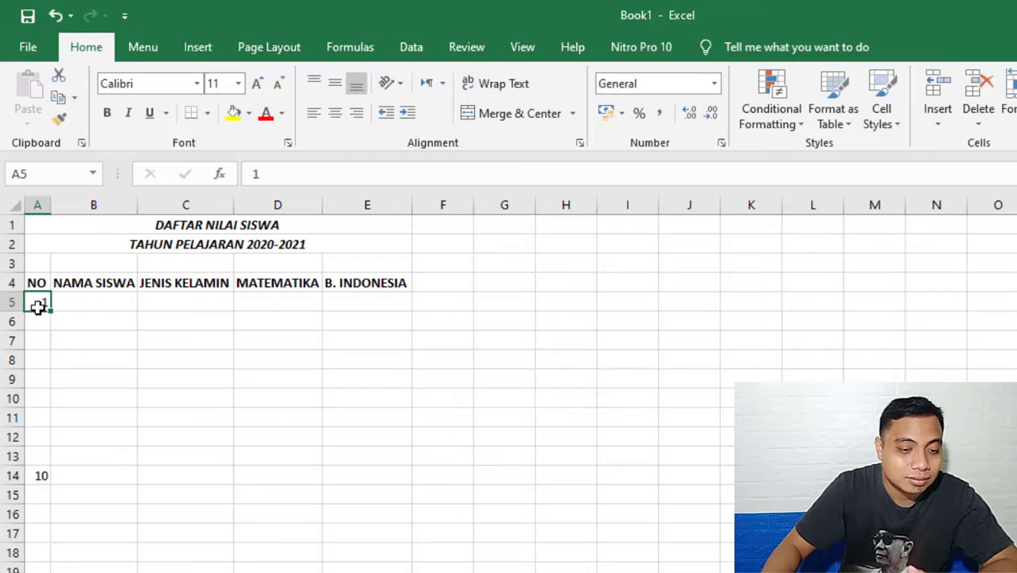
{"action": "left_click", "coordinate": [37, 477]}
{"action": "key", "text": "Delete"}
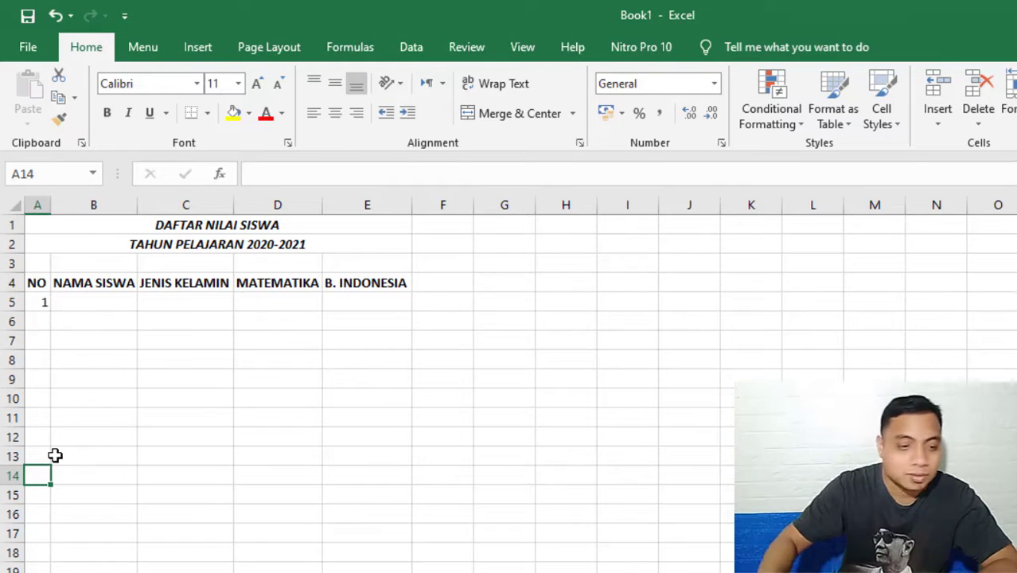
Enter 2 in A6 and extend the series from A5:A6 down to 10 in A14.
{"action": "left_click", "coordinate": [36, 325]}
{"action": "type", "text": "2"}
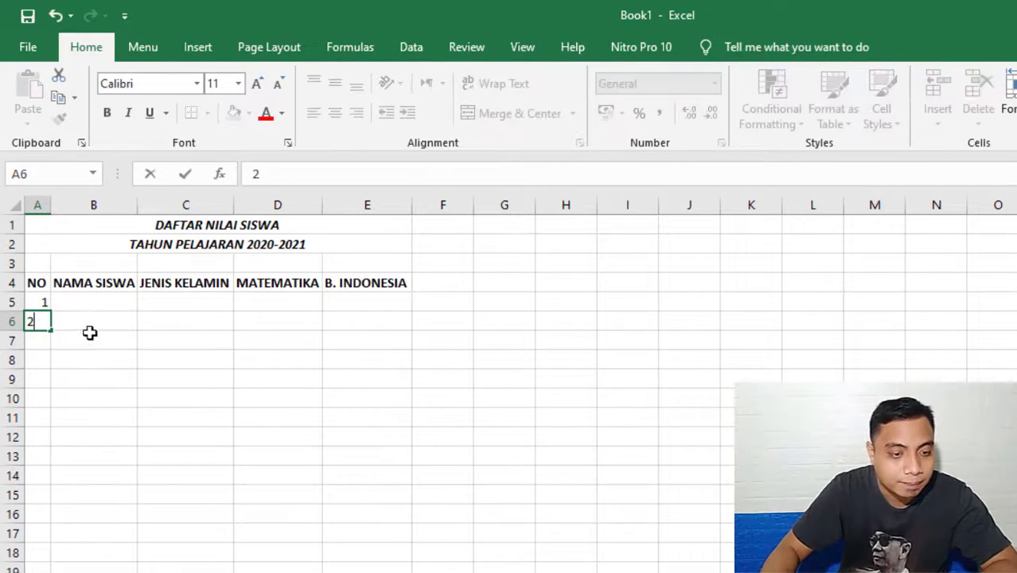
{"action": "left_click", "coordinate": [89, 335]}
{"action": "left_click_drag", "start_coordinate": [38, 302], "coordinate": [39, 322]}
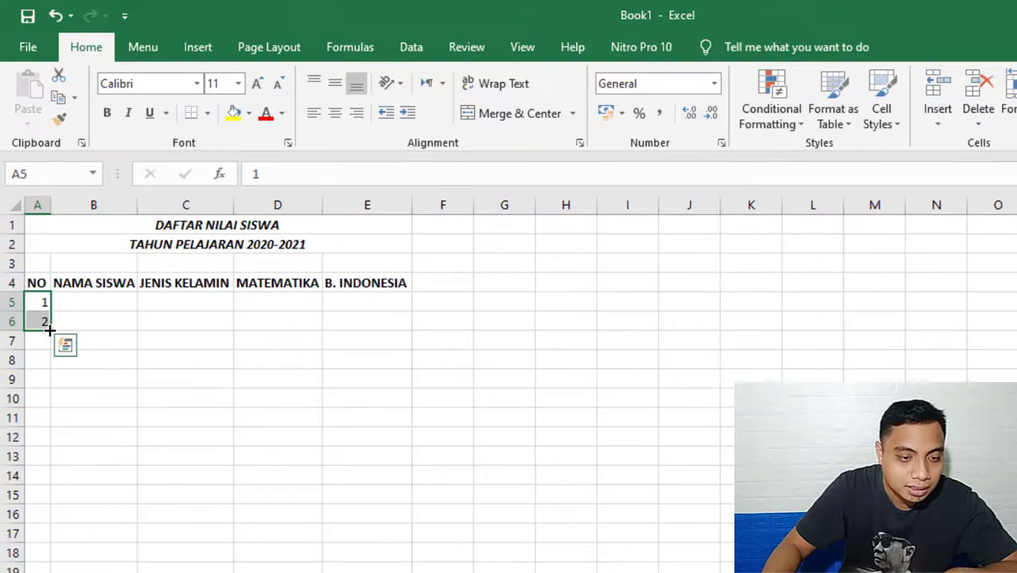
{"action": "left_click_drag", "start_coordinate": [49, 330], "coordinate": [51, 402]}
{"action": "left_click_drag", "start_coordinate": [53, 367], "coordinate": [57, 477]}
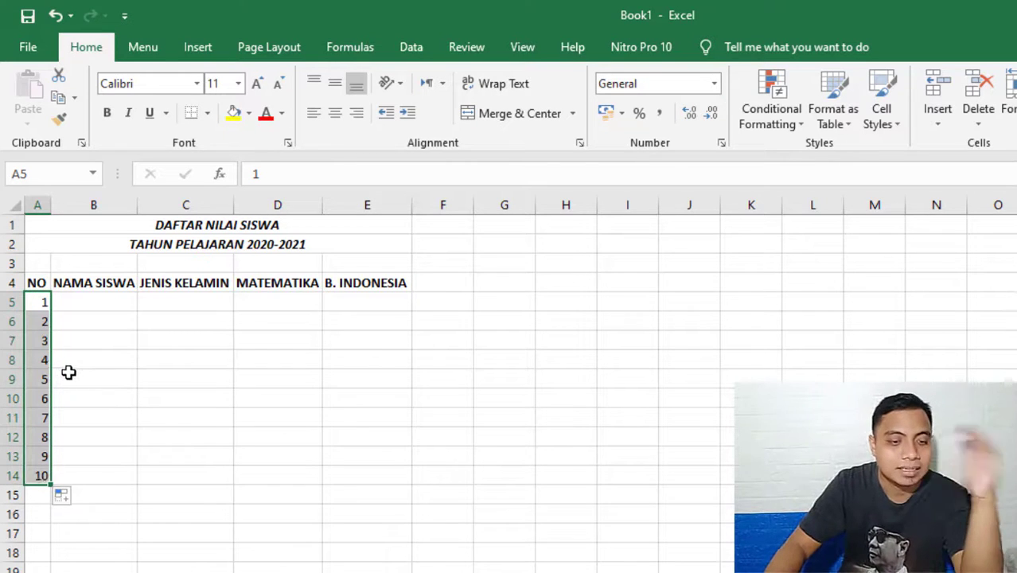
Paste the copied list of student names into the NAMA SISWA column starting at B5.
{"action": "left_click", "coordinate": [116, 303]}
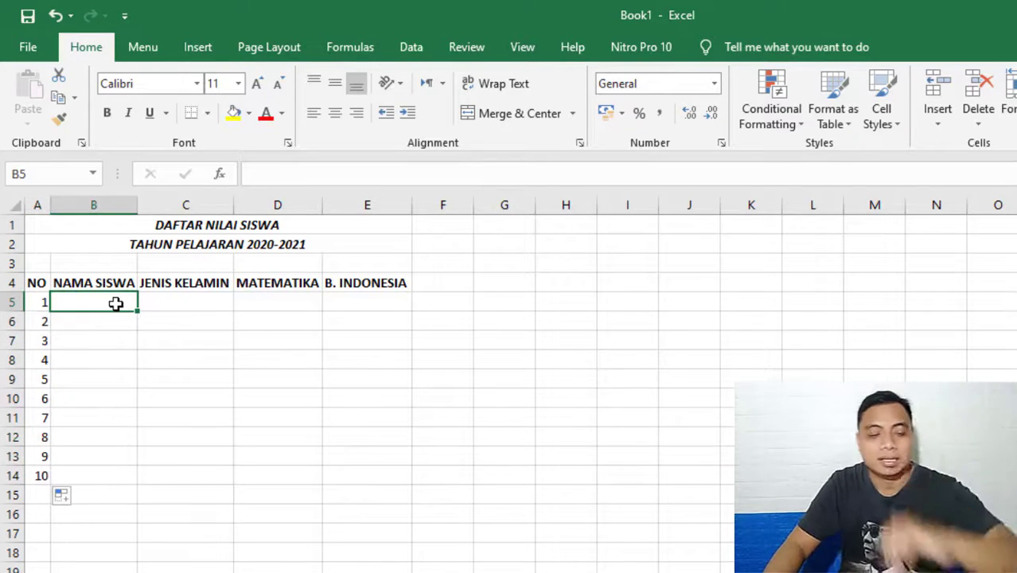
{"action": "type", "text": "ADI ANA ABU NAWAS ANDI ANDA CIKA HERU HERCULES NINA"}
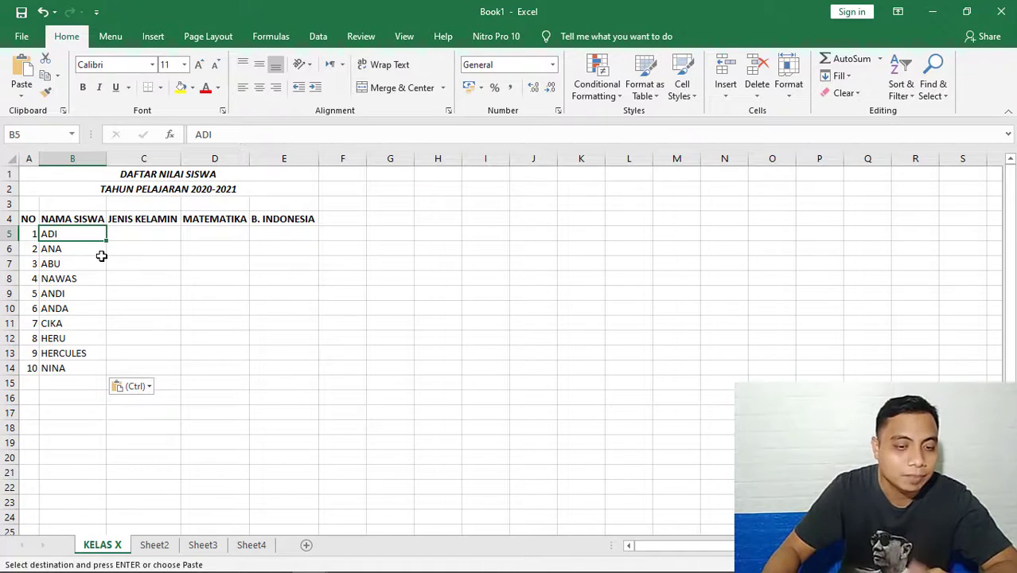
Enter the gender abbreviations L in C5 and P in C6.
{"action": "left_click", "coordinate": [166, 234]}
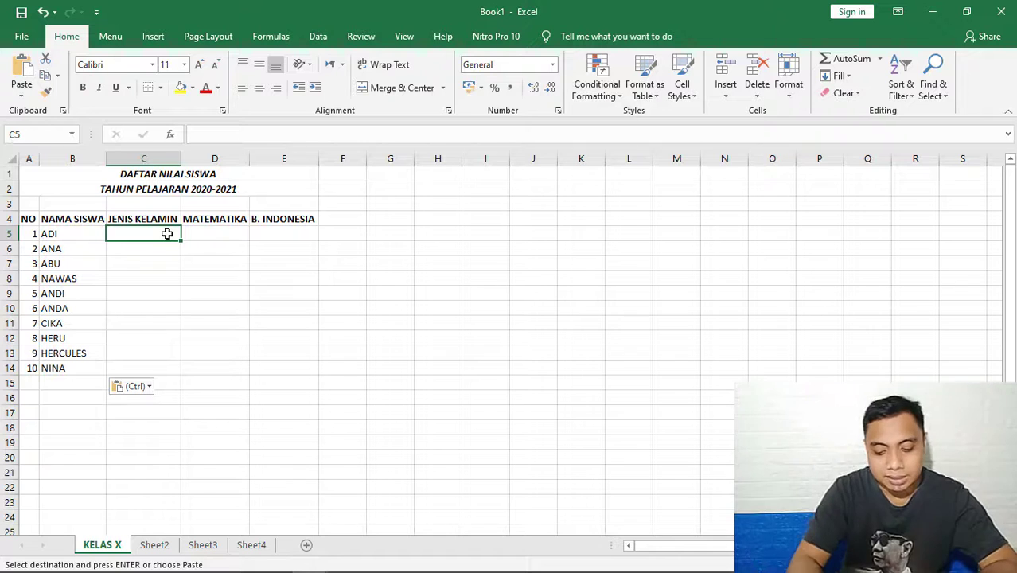
{"action": "type", "text": "L"}
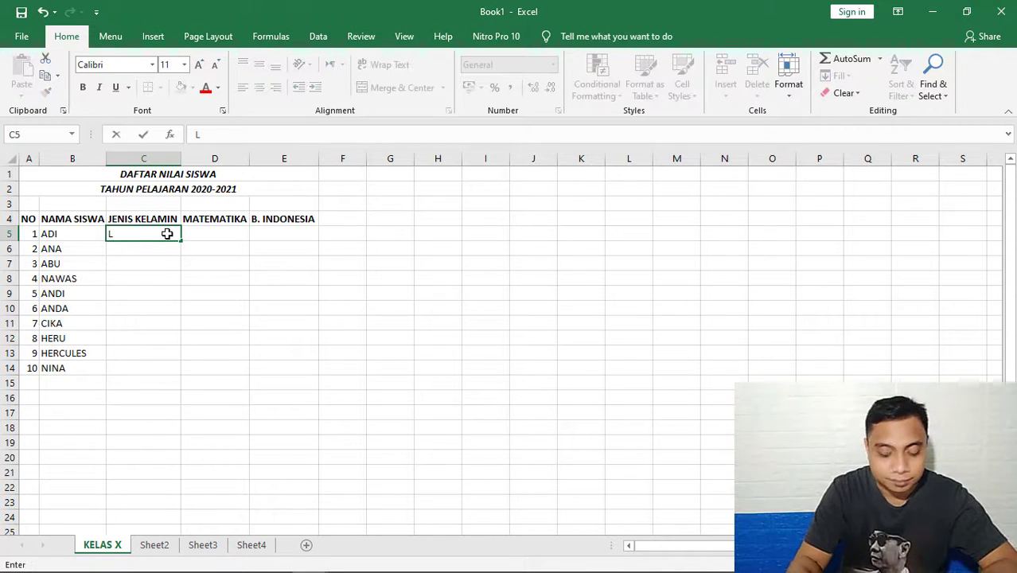
{"action": "key", "text": "Return"}
{"action": "type", "text": "P"}
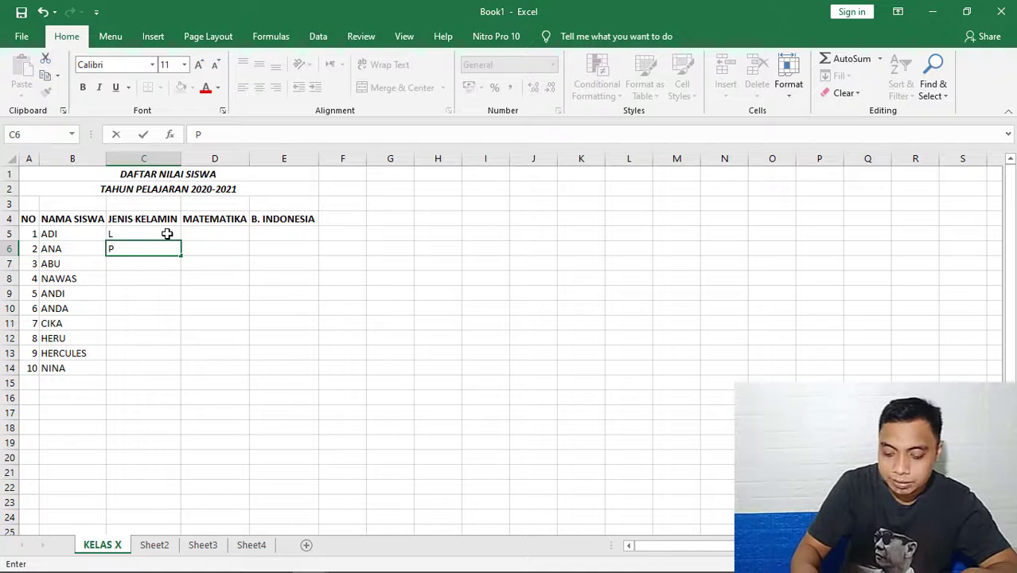
Set the gender in C5 to LAKI-LAKI and in C6 to PEREMPUAN.
{"action": "left_click", "coordinate": [167, 233]}
{"action": "type", "text": "AKI-LAKI"}
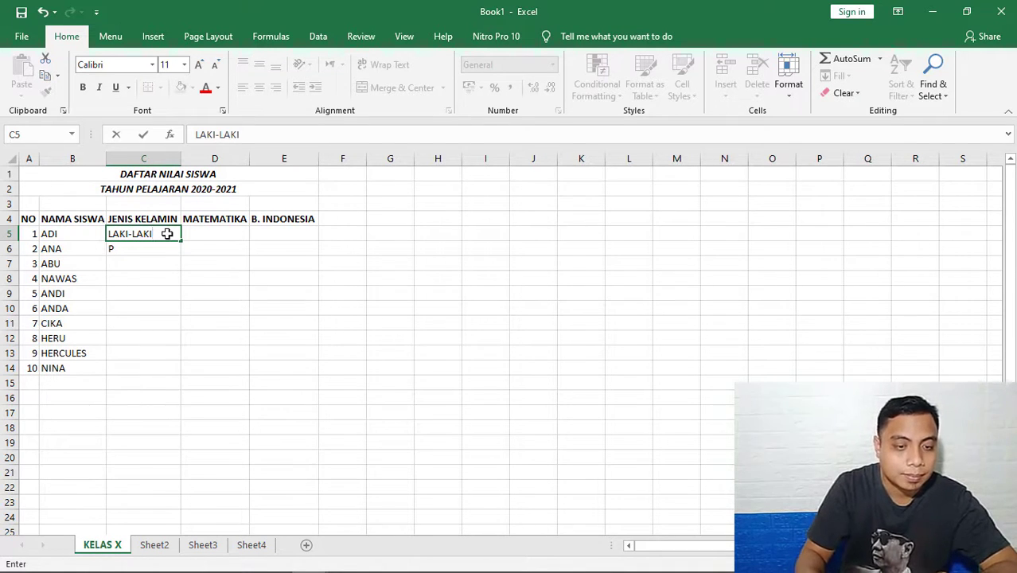
{"action": "key", "text": "Return"}
{"action": "type", "text": "PEREMPUAN"}
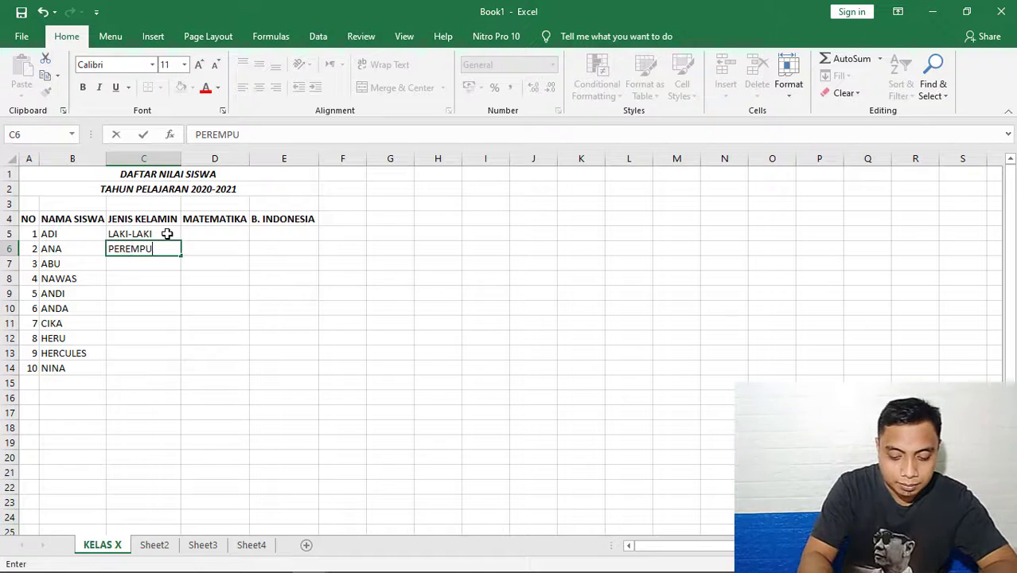
{"action": "left_click", "coordinate": [136, 289]}
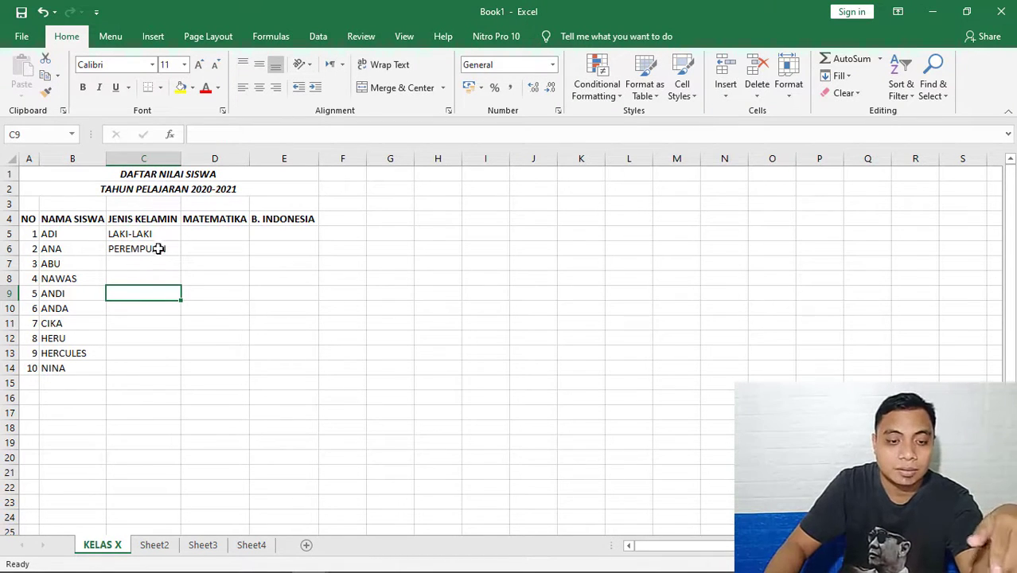
Enter 80 in D5 as the first student's MATEMATIKA score.
{"action": "left_click", "coordinate": [213, 233]}
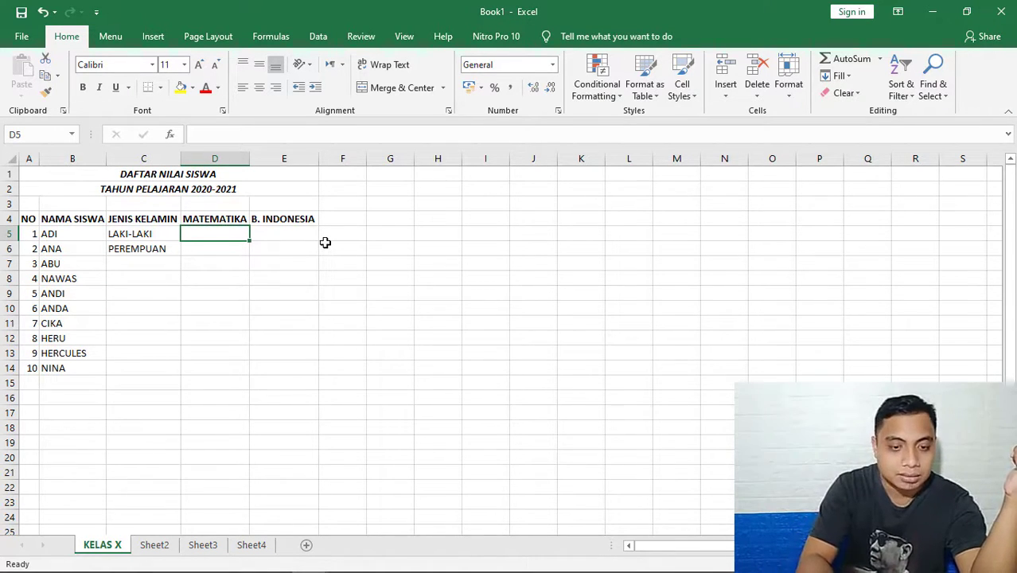
{"action": "type", "text": "80"}
{"action": "key", "text": "Return"}
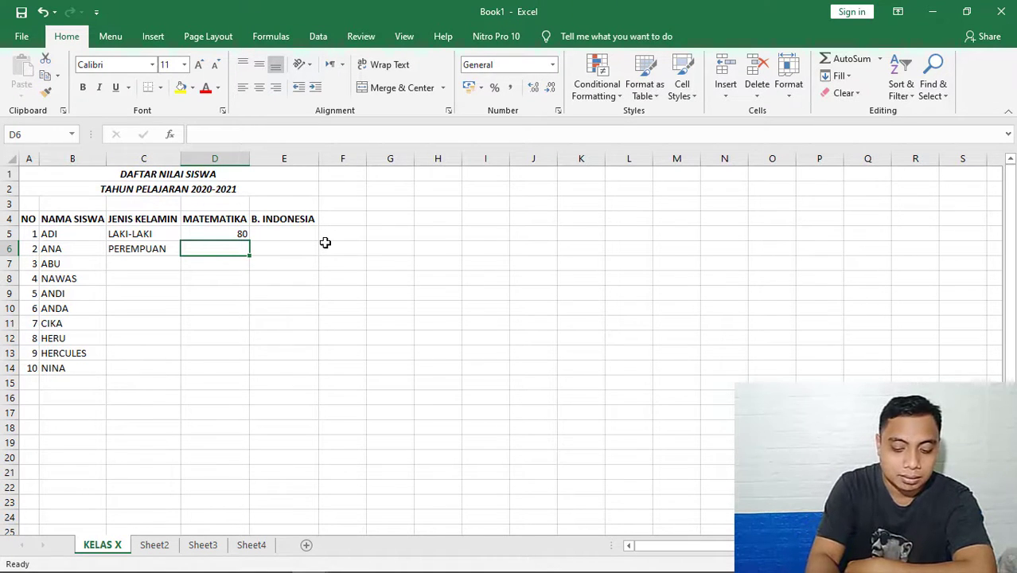
Enter 85 in D6 as the second MATEMATIKA score, and the B. INDONESIA scores 78 in E5 and 94 in E6.
{"action": "type", "text": "85"}
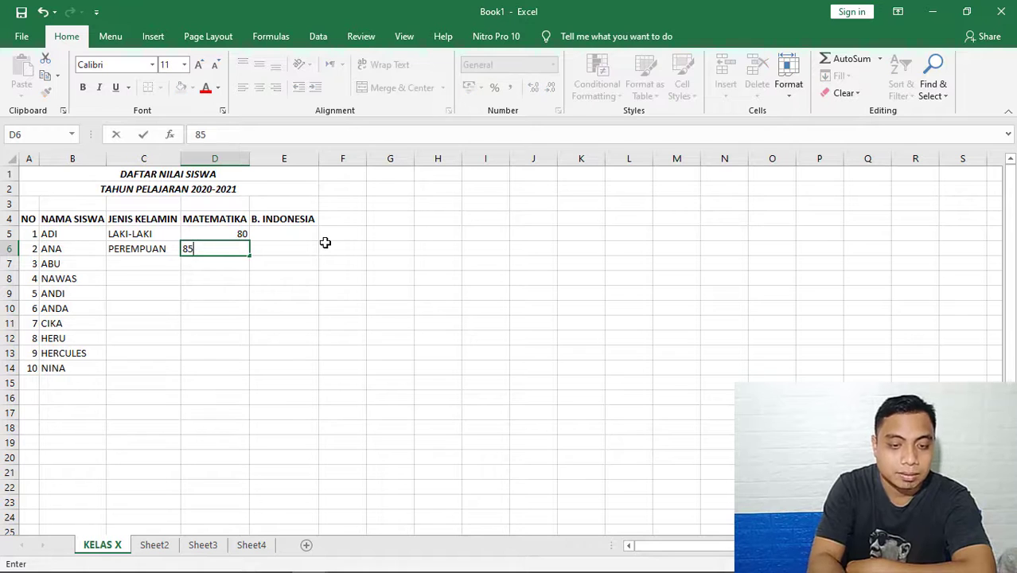
{"action": "key", "text": "Return"}
{"action": "key", "text": "Right"}
{"action": "key", "text": "Up"}
{"action": "key", "text": "Up"}
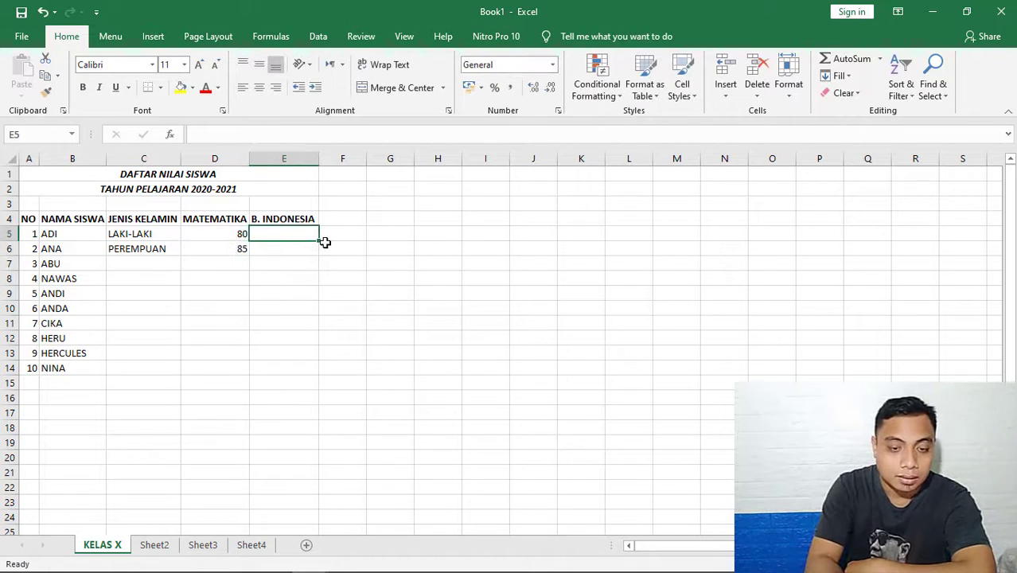
{"action": "type", "text": "78"}
{"action": "key", "text": "Return"}
{"action": "type", "text": "9"}
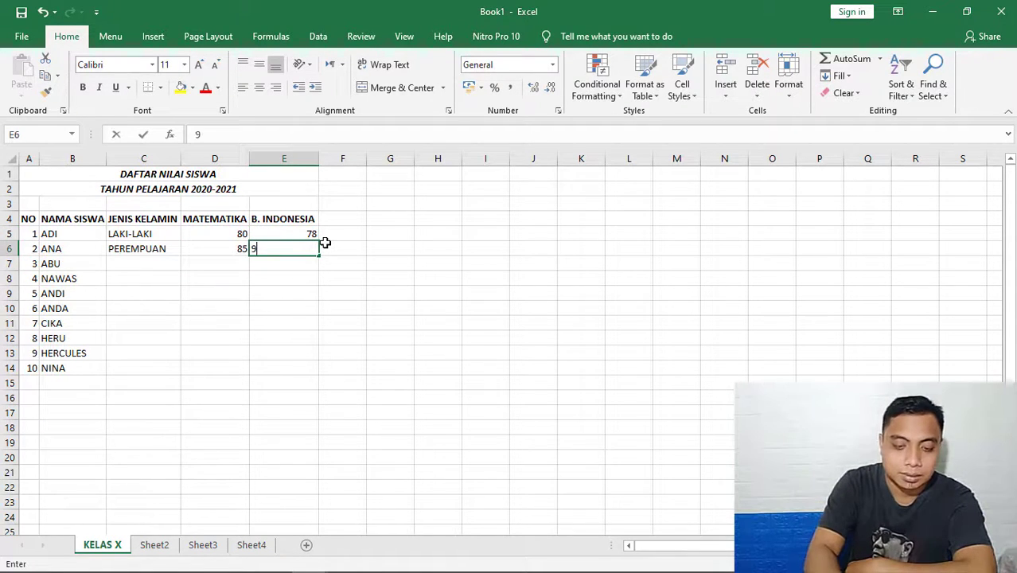
{"action": "type", "text": "4"}
{"action": "key", "text": "Return"}
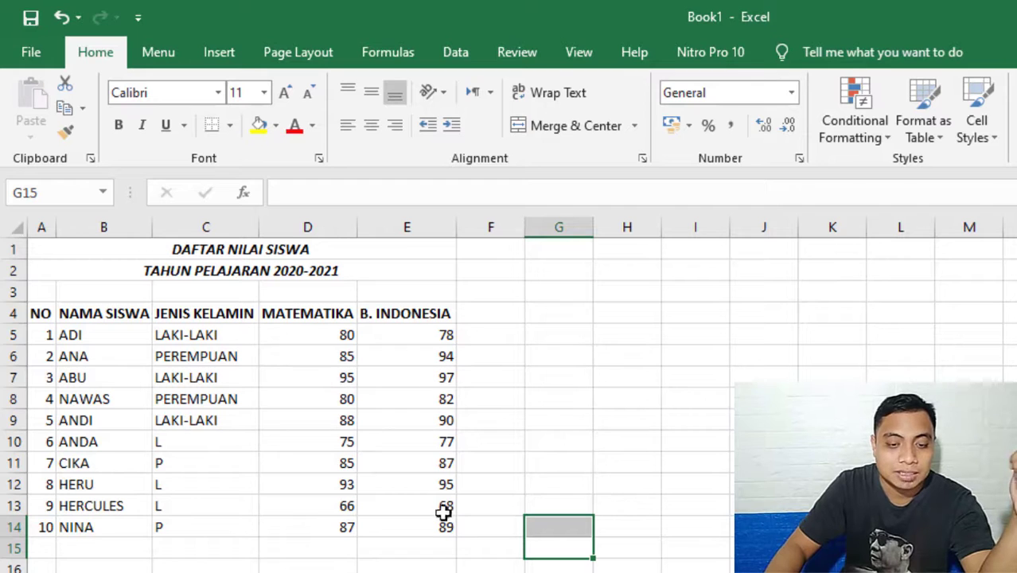
Clear the abbreviated L and P gender entries from C10 downward in the JENIS KELAMIN column.
{"action": "left_click", "coordinate": [203, 446]}
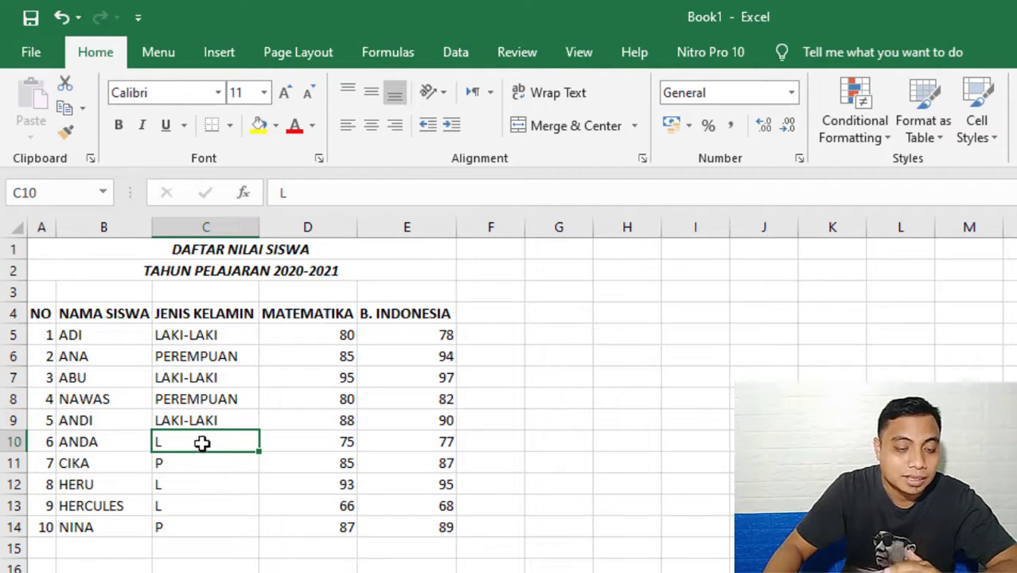
{"action": "left_click_drag", "start_coordinate": [201, 442], "coordinate": [199, 519]}
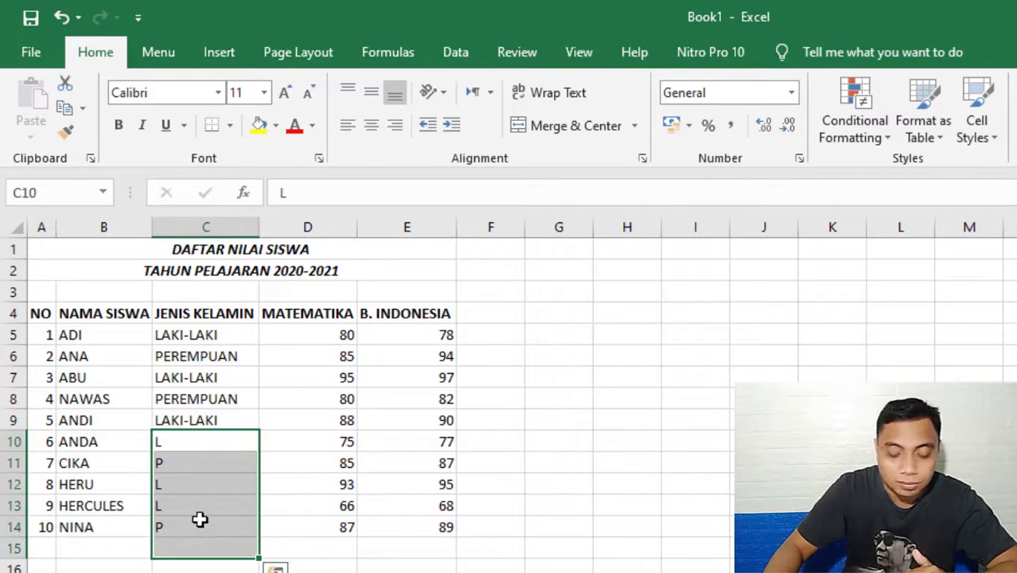
{"action": "key", "text": "Delete"}
Fill C10 to C14 with LAKI-LAKI, PEREMPUAN, LAKI-LAKI, LAKI-LAKI and PEREMPUAN, accepting the autocompleted gender entries.
{"action": "left_click", "coordinate": [203, 439]}
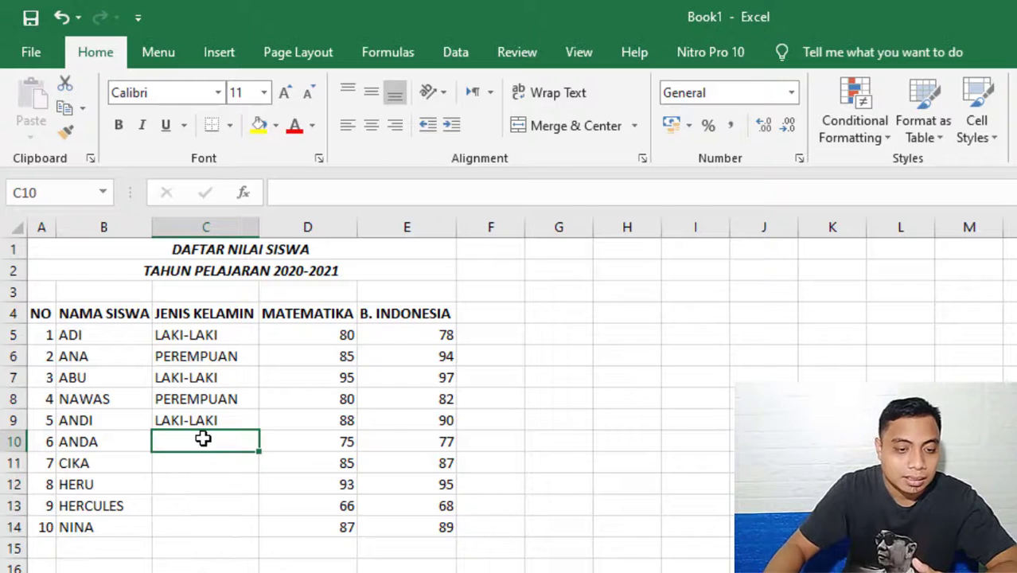
{"action": "type", "text": "LAKI-LAKI"}
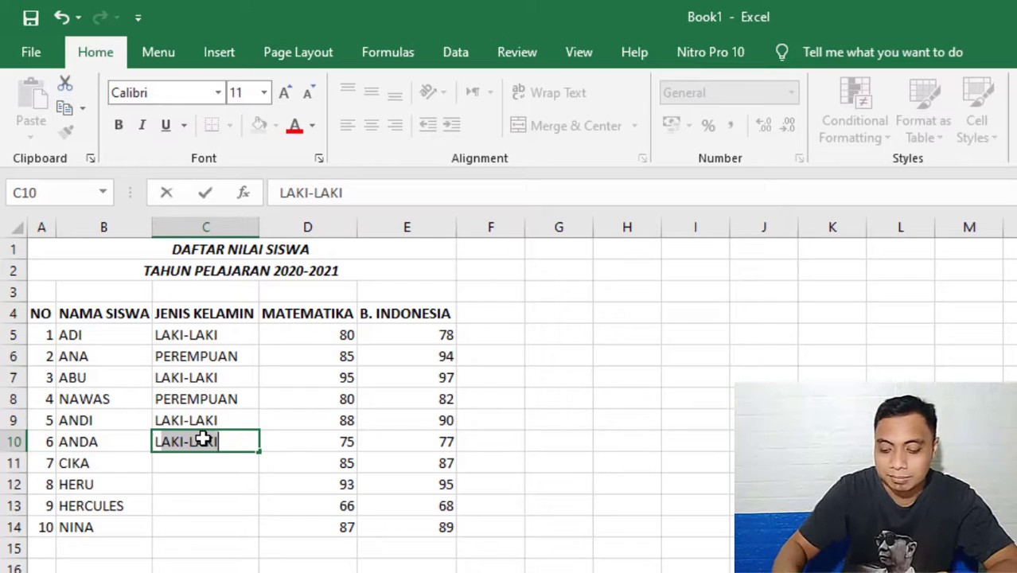
{"action": "key", "text": "Return"}
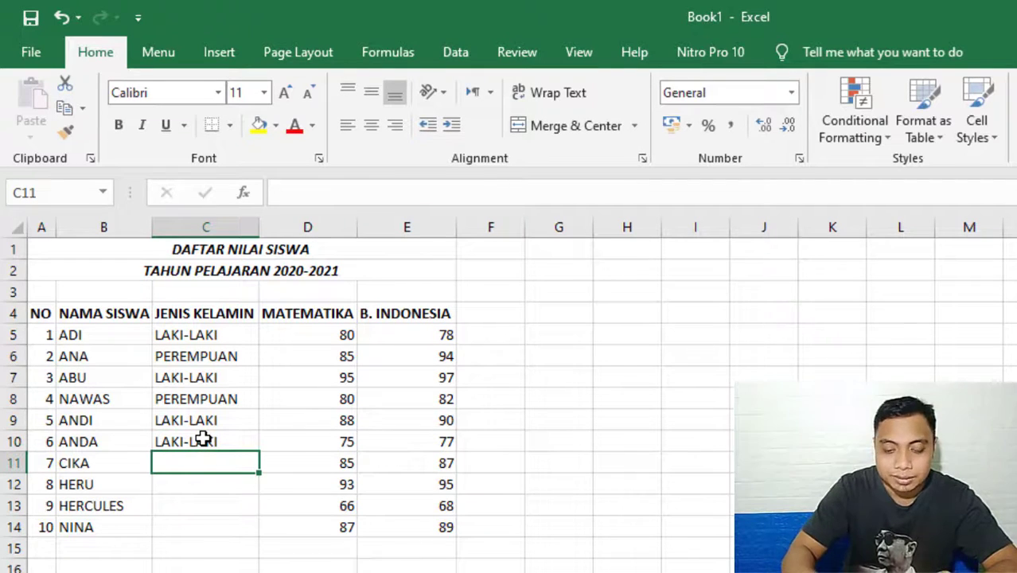
{"action": "type", "text": "PEREMPUAN"}
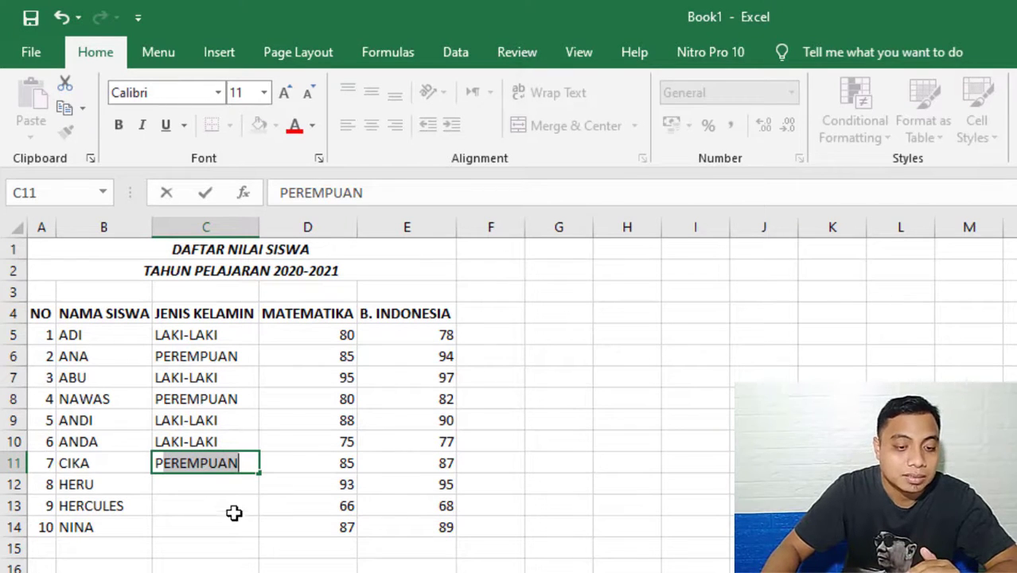
{"action": "key", "text": "Return"}
{"action": "type", "text": "LAKI-LAKI"}
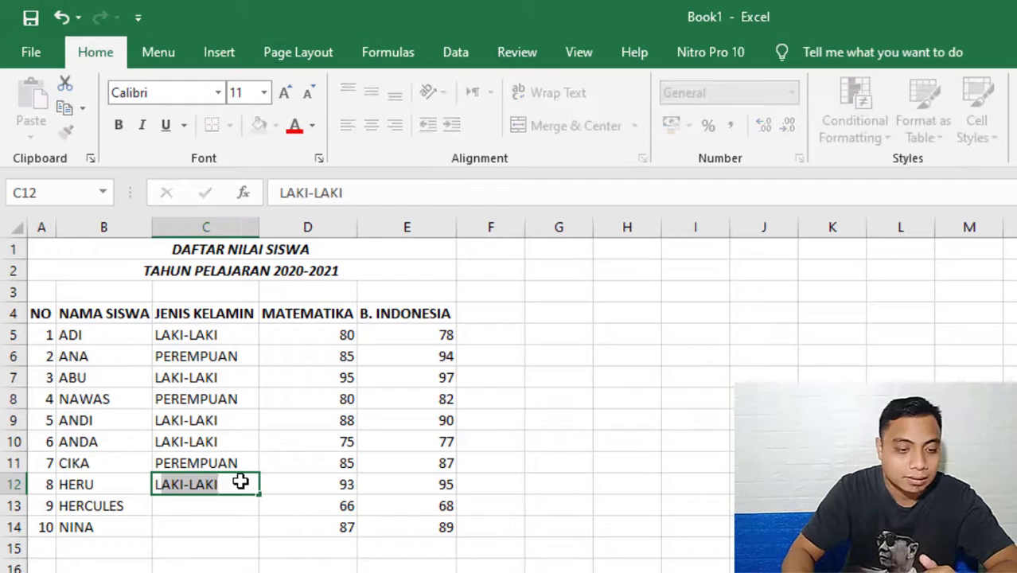
{"action": "key", "text": "Return"}
{"action": "type", "text": "LAKI-LAKI"}
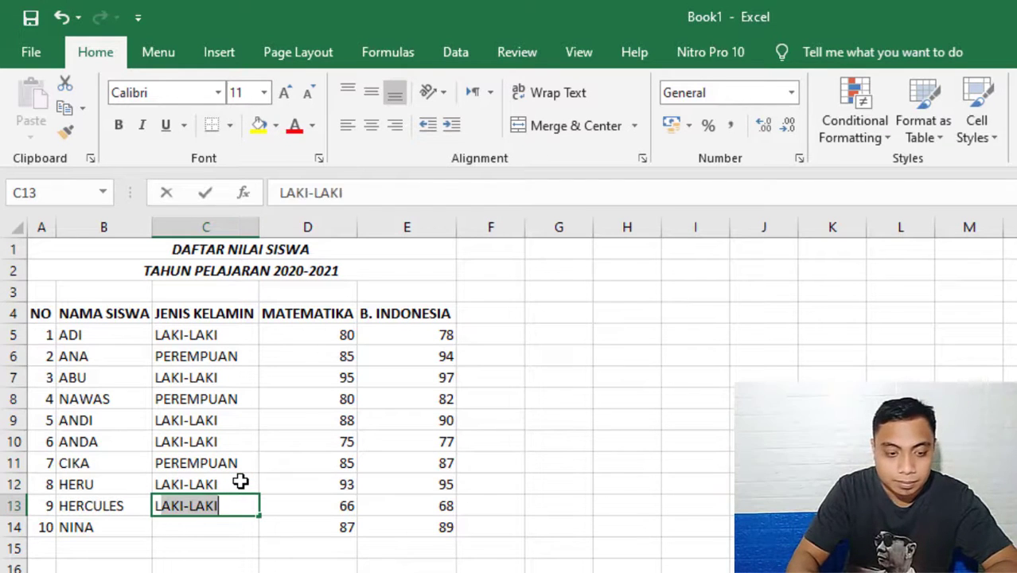
{"action": "key", "text": "Return"}
{"action": "type", "text": "PEREMPUAN"}
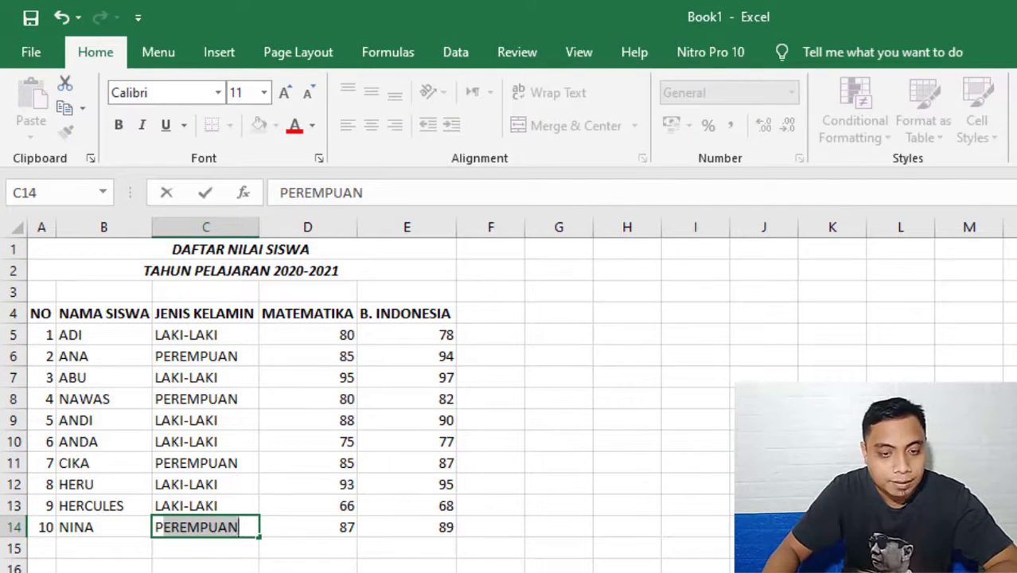
{"action": "left_click", "coordinate": [308, 572]}
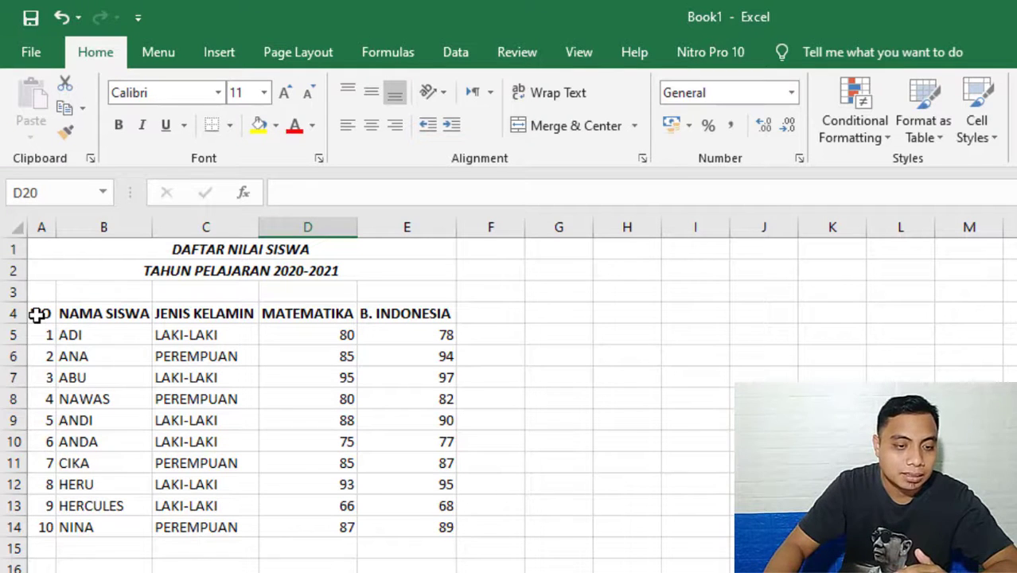
Apply All Borders to the student grade table A4:E14, including its heading row.
{"action": "left_click_drag", "start_coordinate": [38, 313], "coordinate": [422, 525]}
{"action": "left_click", "coordinate": [558, 547]}
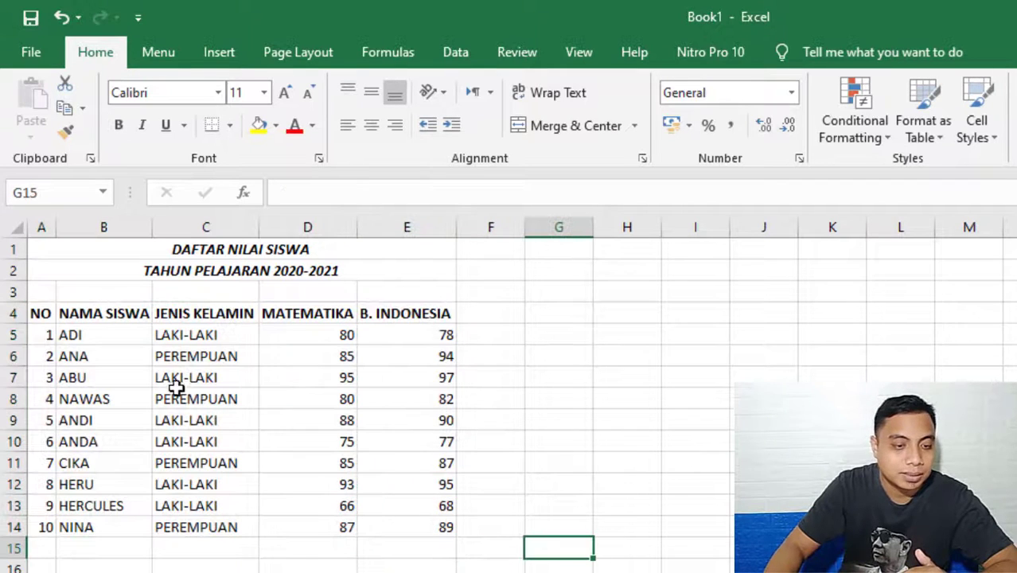
{"action": "left_click", "coordinate": [40, 314]}
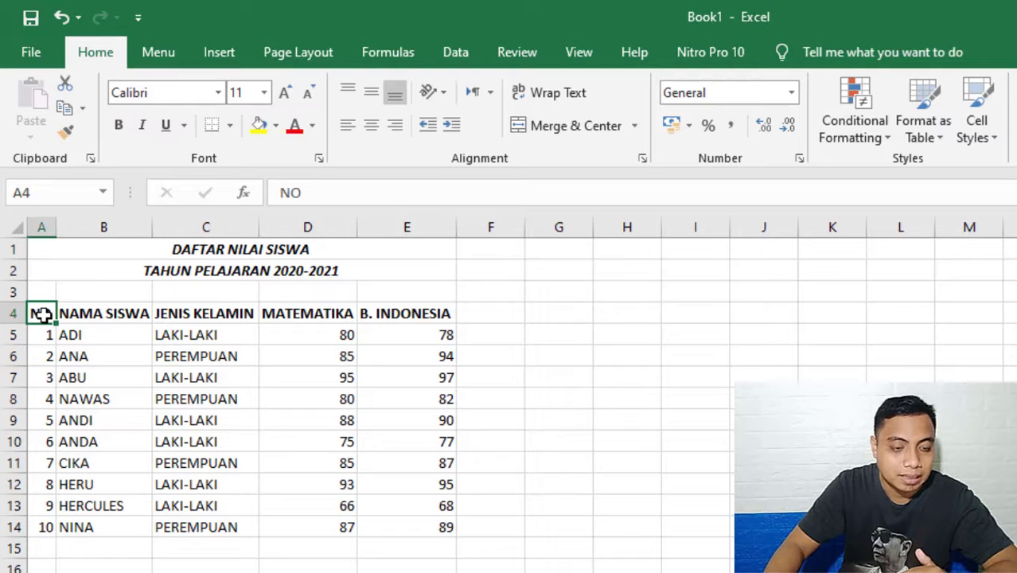
{"action": "left_click_drag", "start_coordinate": [41, 313], "coordinate": [418, 527]}
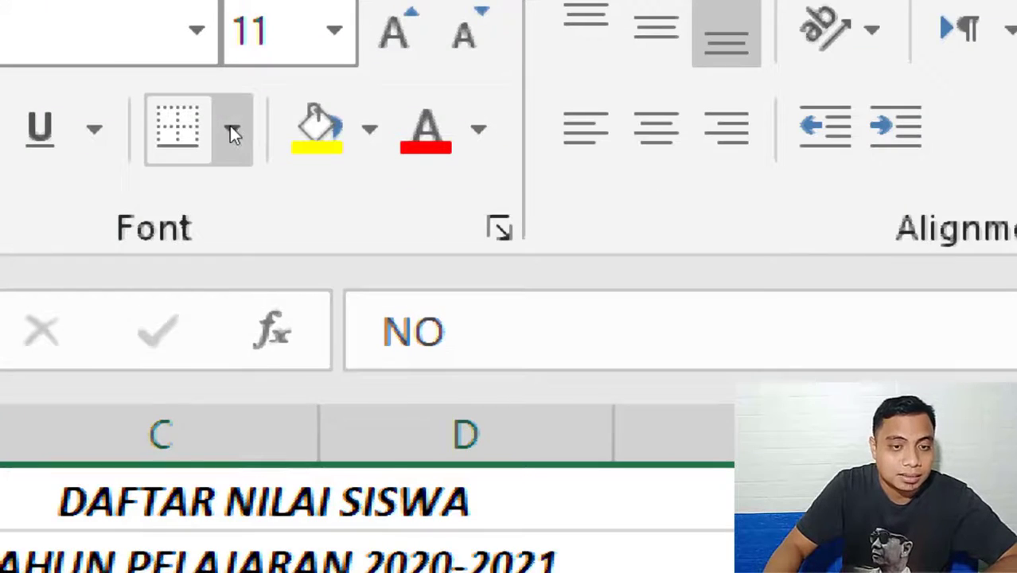
{"action": "left_click", "coordinate": [230, 127]}
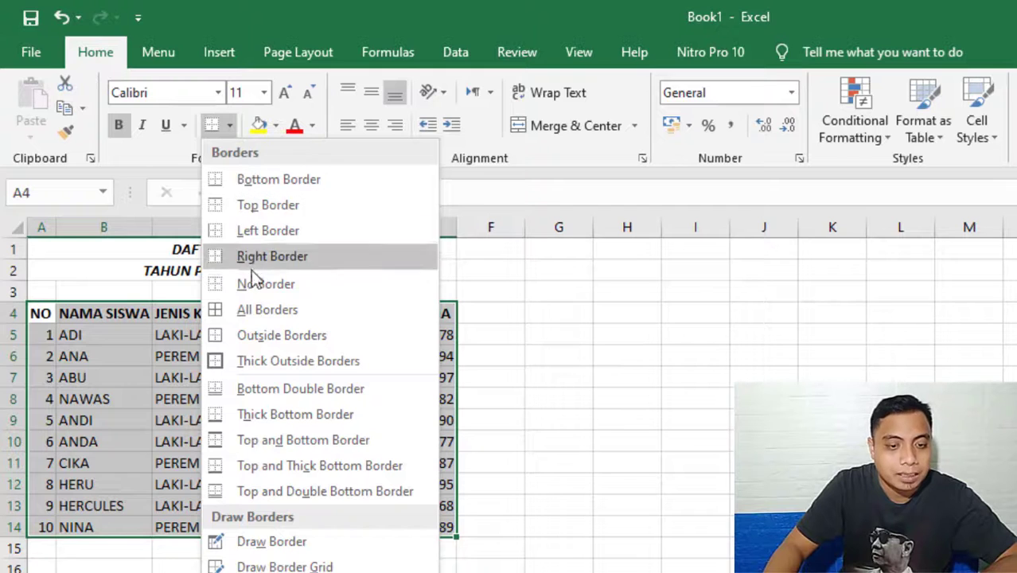
{"action": "left_click", "coordinate": [259, 308]}
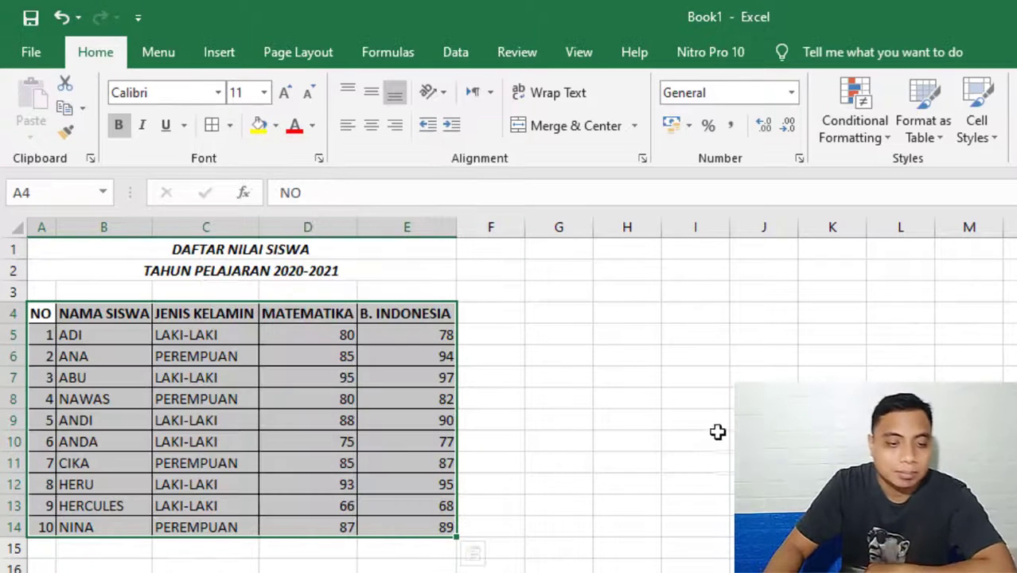
{"action": "left_click_drag", "start_coordinate": [717, 434], "coordinate": [716, 424]}
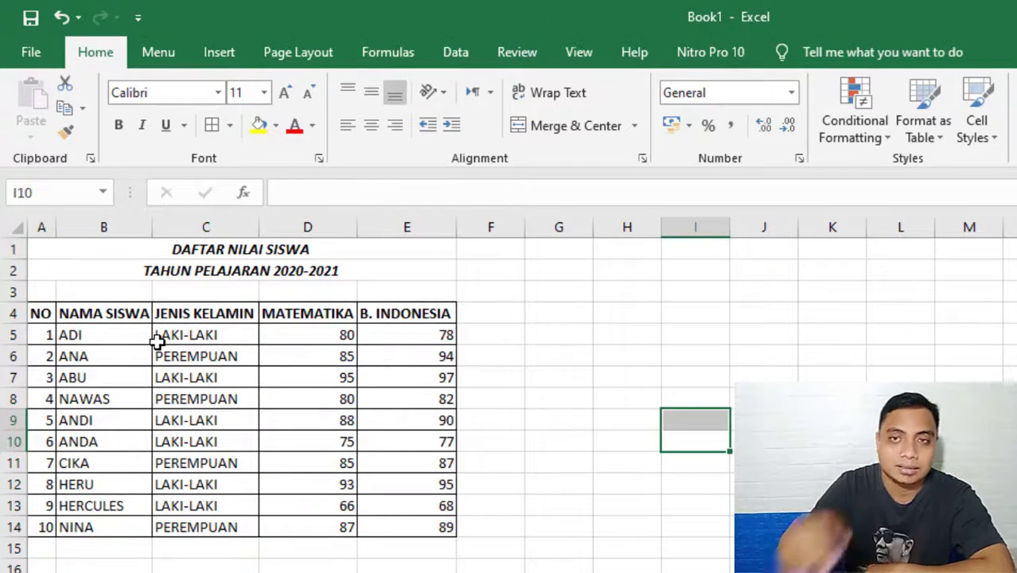
Hide the worksheet gridlines to preview the bordered table, and show the gridlines again.
{"action": "left_click", "coordinate": [561, 317]}
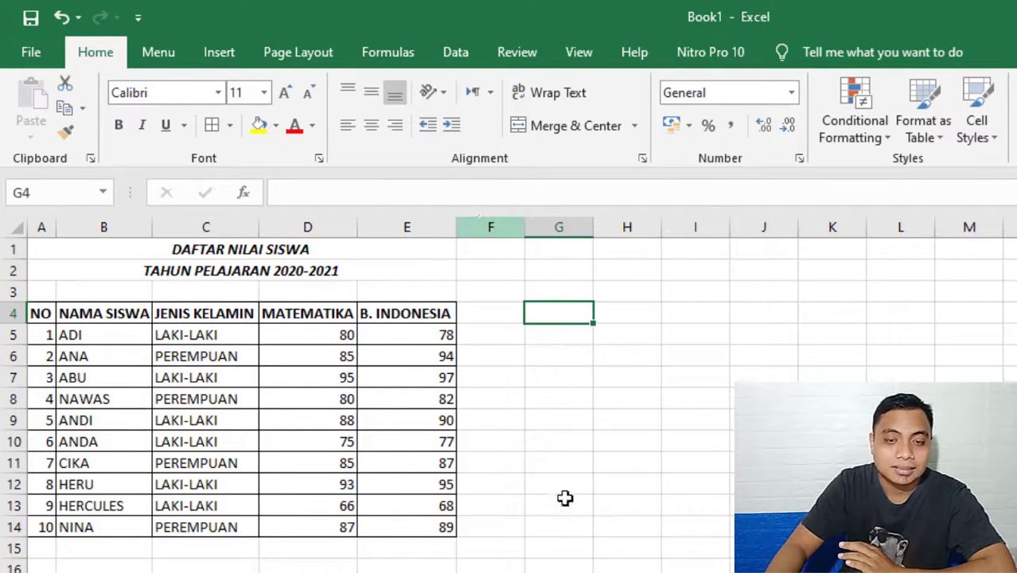
{"action": "left_click", "coordinate": [583, 62]}
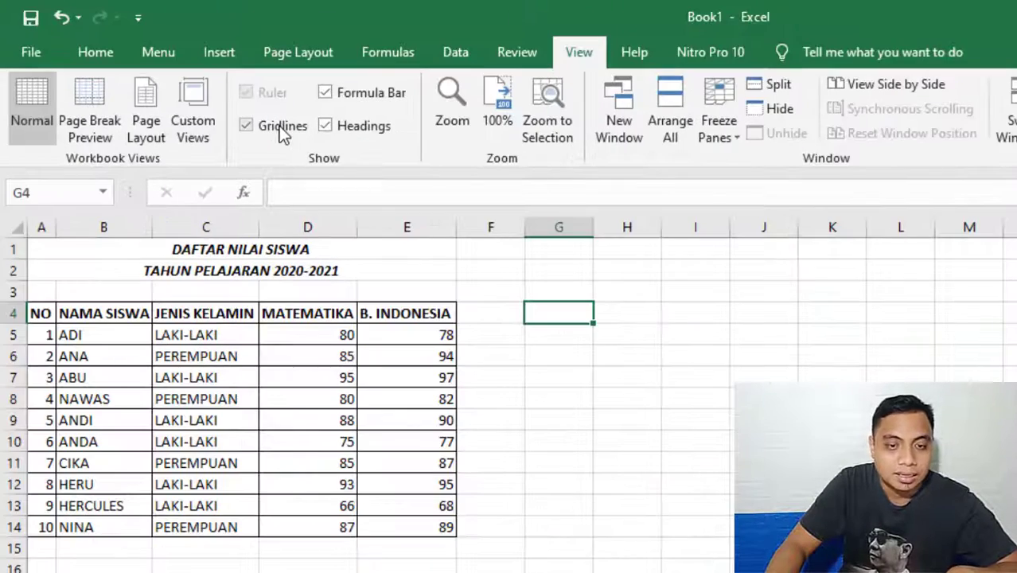
{"action": "left_click", "coordinate": [278, 126]}
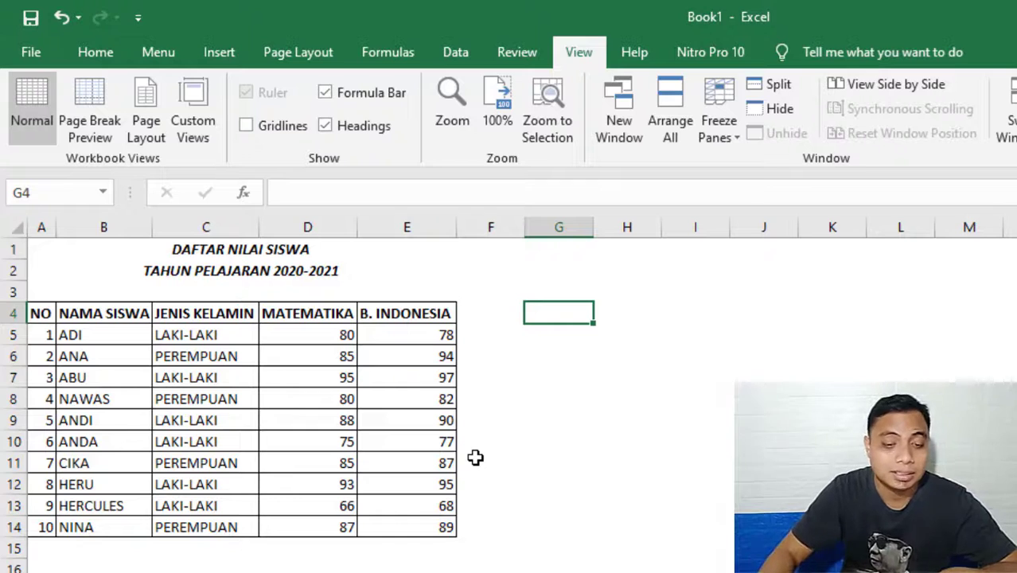
{"action": "left_click", "coordinate": [249, 126]}
{"action": "left_click", "coordinate": [99, 51]}
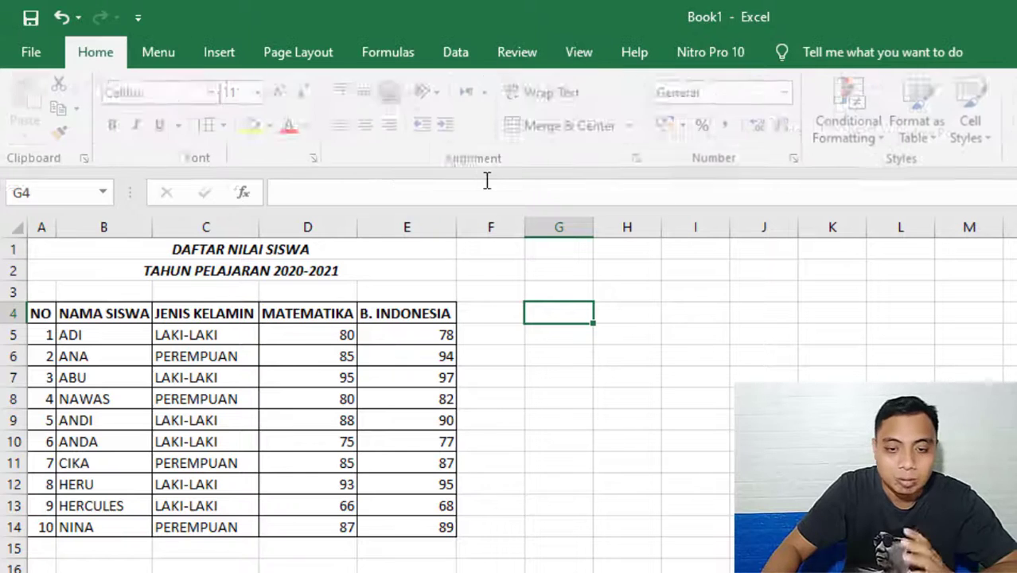
{"action": "left_click", "coordinate": [578, 499]}
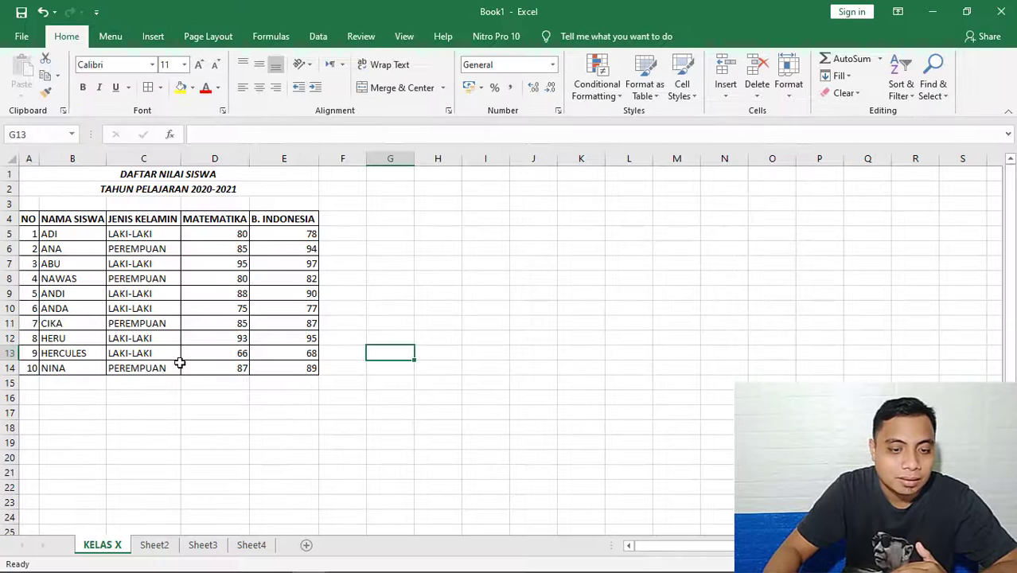
Rename Sheet2 as KELAS XI and return to the KELAS X sheet.
{"action": "left_click", "coordinate": [161, 549]}
{"action": "right_click", "coordinate": [160, 549]}
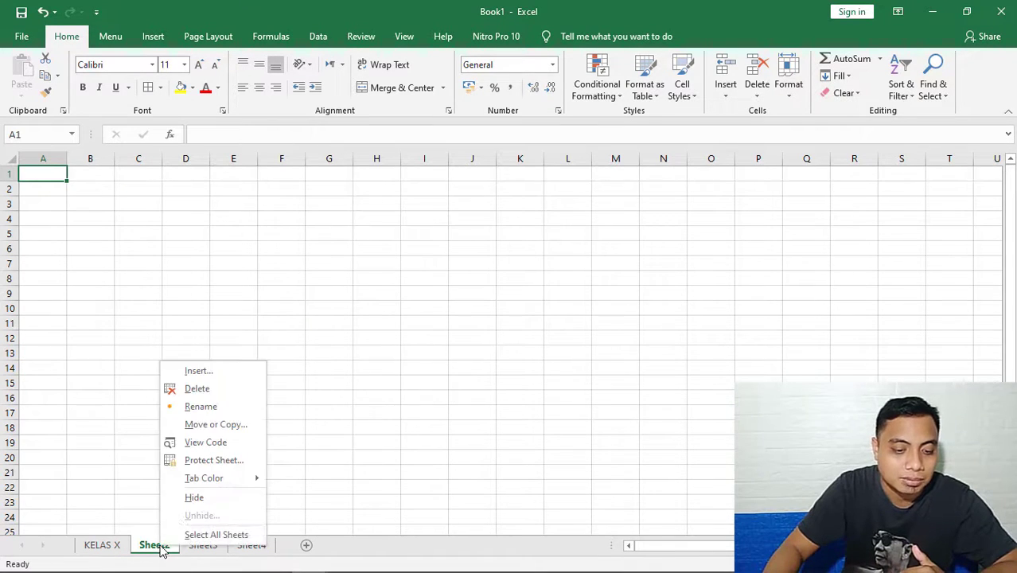
{"action": "left_click", "coordinate": [209, 409]}
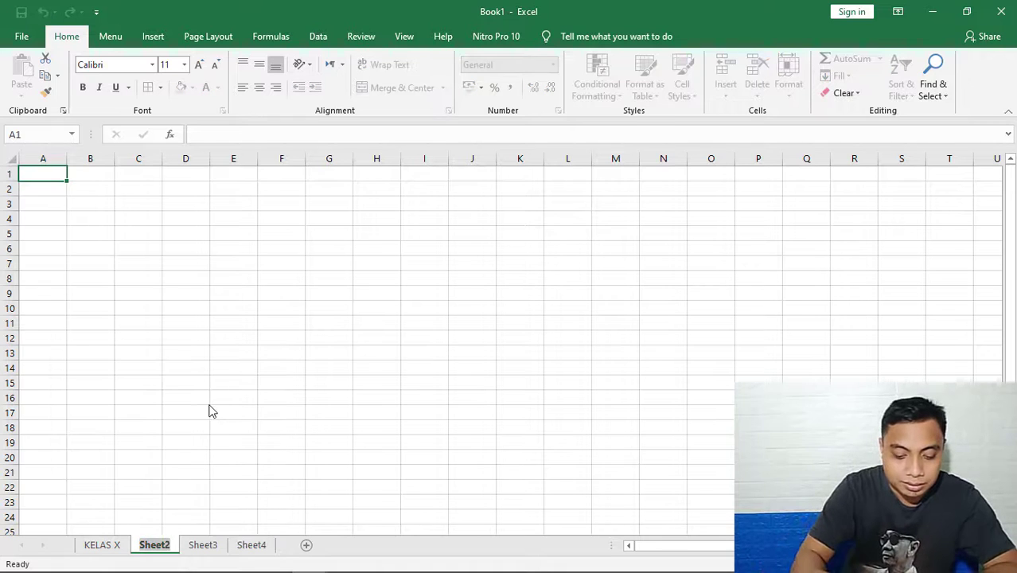
{"action": "type", "text": "KELAS XI"}
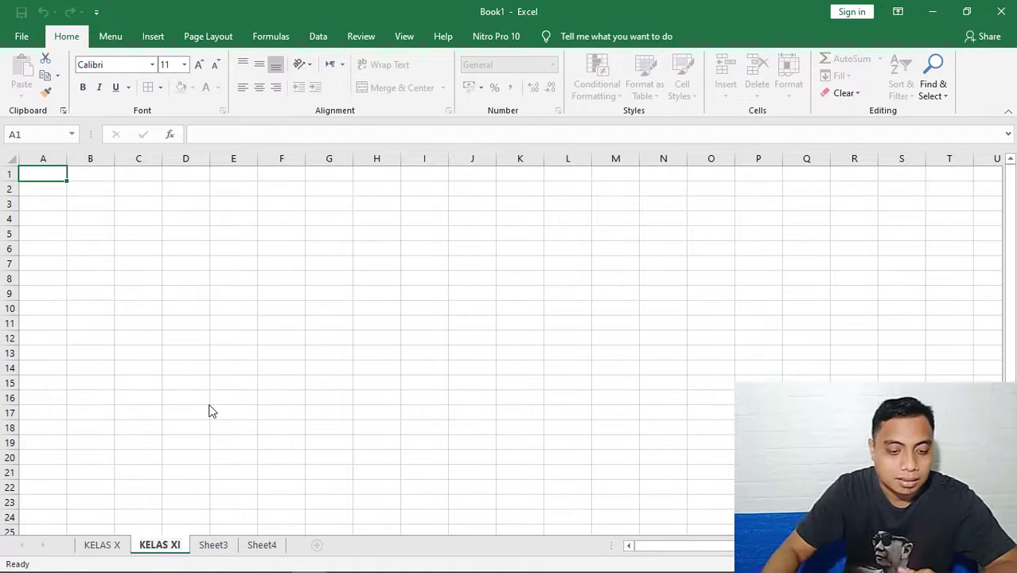
{"action": "left_click", "coordinate": [208, 405]}
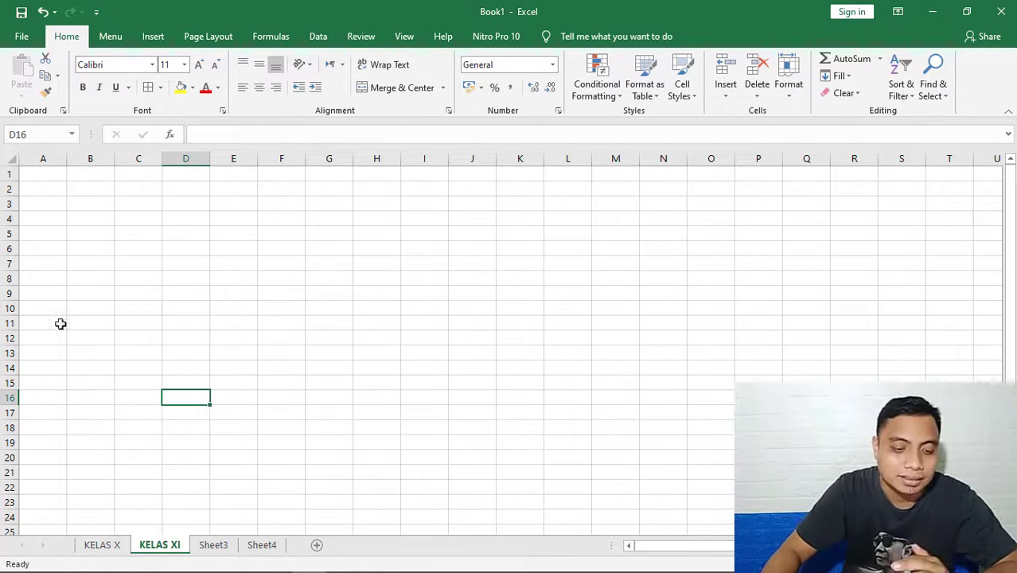
{"action": "left_click", "coordinate": [103, 548]}
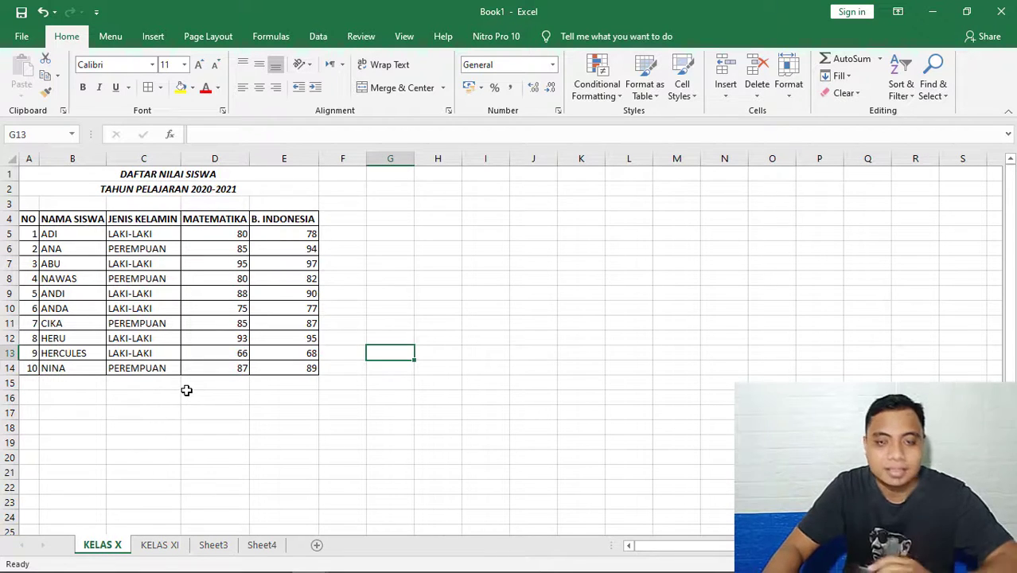